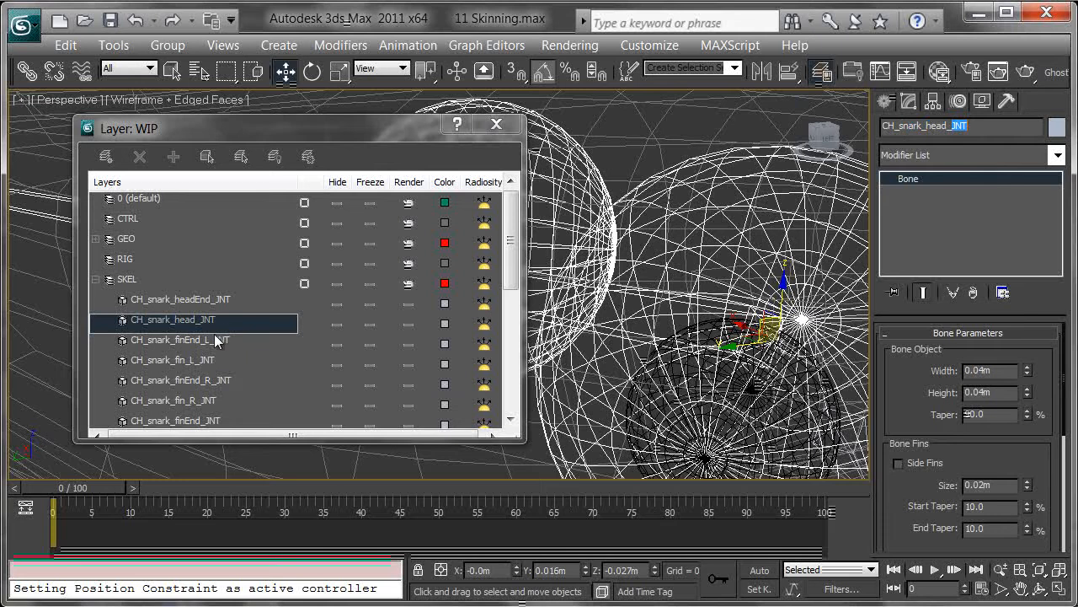
# Select the CH_snark_ROOT_LOC point helper behind the eyes and close the layer list.
pyautogui.moveTo(291, 140); pyautogui.dragTo(668, 164)
pyautogui.moveTo(199, 175)
pyautogui.mouseDown(button='middle')
pyautogui.moveTo(284, 210)
pyautogui.moveTo(269, 174)
pyautogui.moveTo(207, 168)
pyautogui.mouseUp(button='middle')
pyautogui.scroll(-5, 281, 211)
pyautogui.scroll(2, 310, 217)
pyautogui.scroll(1, 310, 217)
pyautogui.moveTo(312, 219); pyautogui.dragTo(383, 221, button='middle')
pyautogui.scroll(2, 374, 271)
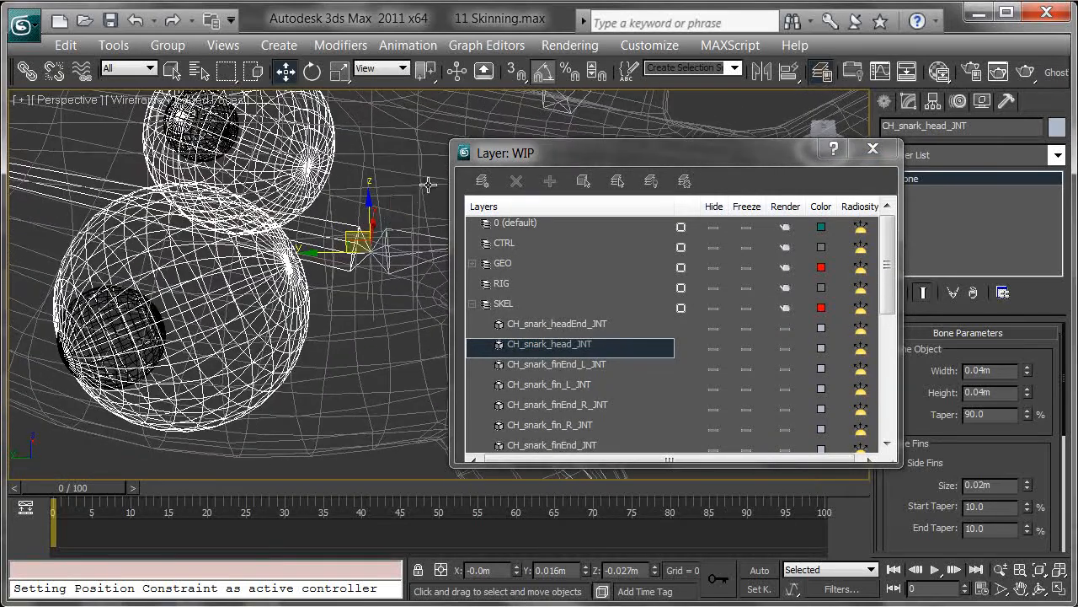
pyautogui.scroll(2, 388, 178)
pyautogui.click(388, 163)
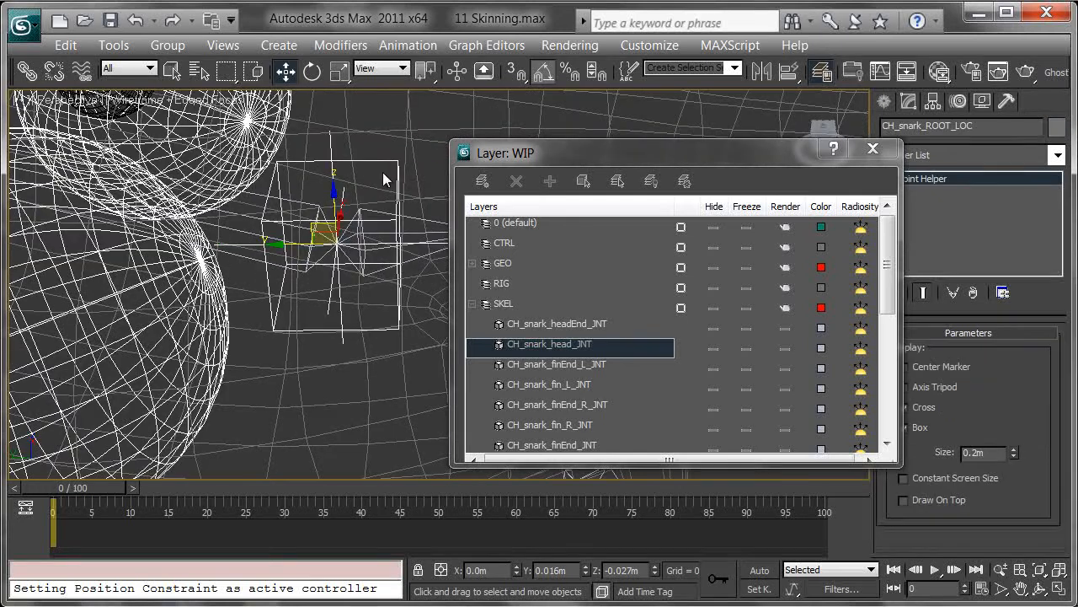
pyautogui.moveTo(648, 162); pyautogui.dragTo(629, 189)
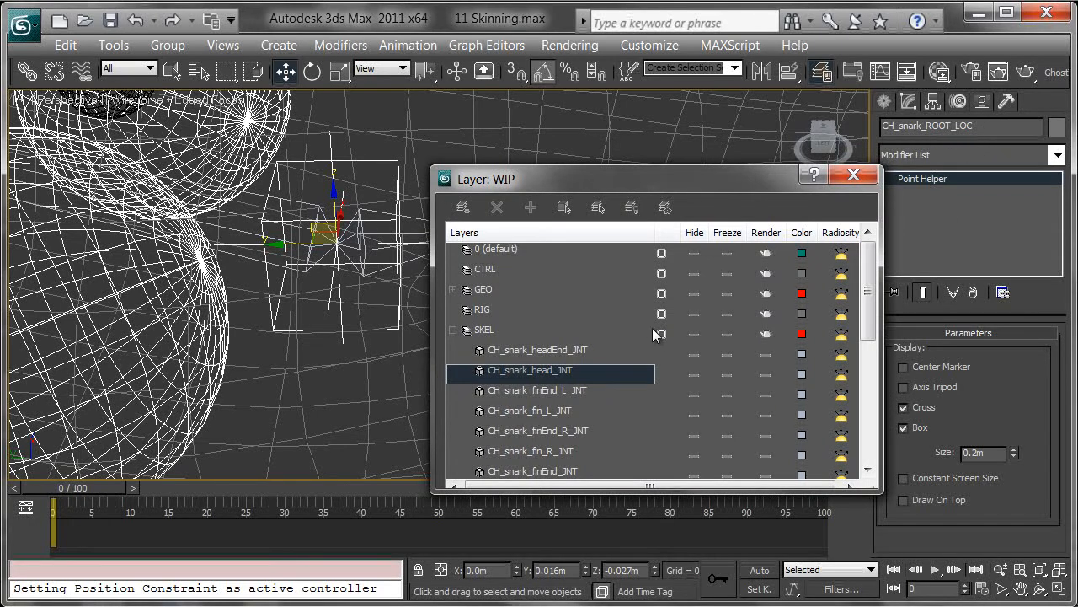
pyautogui.click(853, 174)
# Select the four spine bones, spine01 to spine04, try rotating them about the vertical axis, and cancel the rotation.
pyautogui.scroll(-3, 556, 244)
pyautogui.scroll(-3, 565, 251)
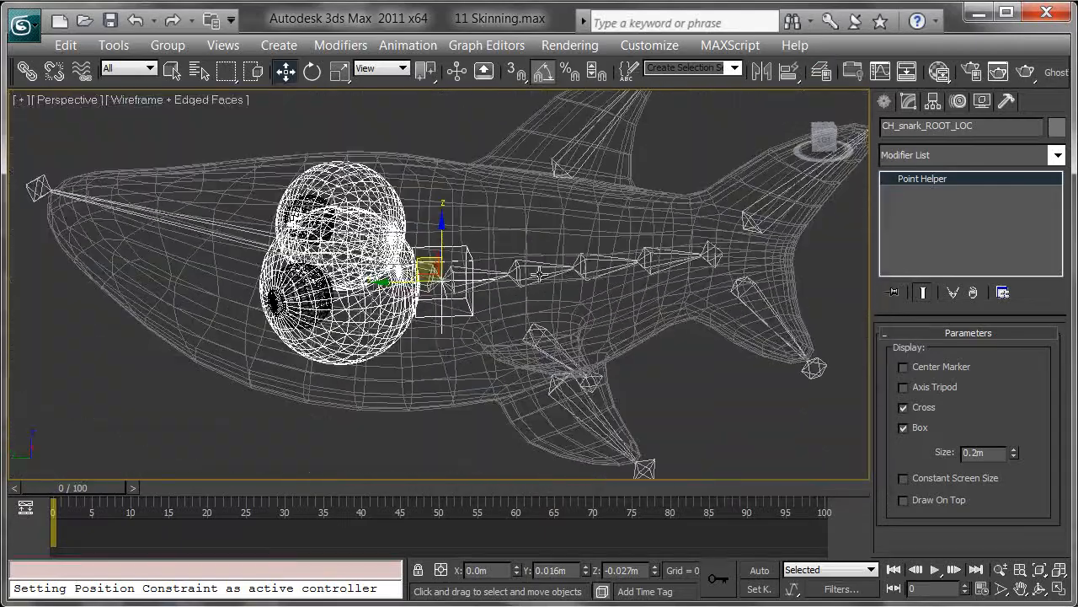
pyautogui.keyDown('alt'); pyautogui.moveTo(564, 251); pyautogui.dragTo(813, 220, button='middle'); pyautogui.keyUp('alt')
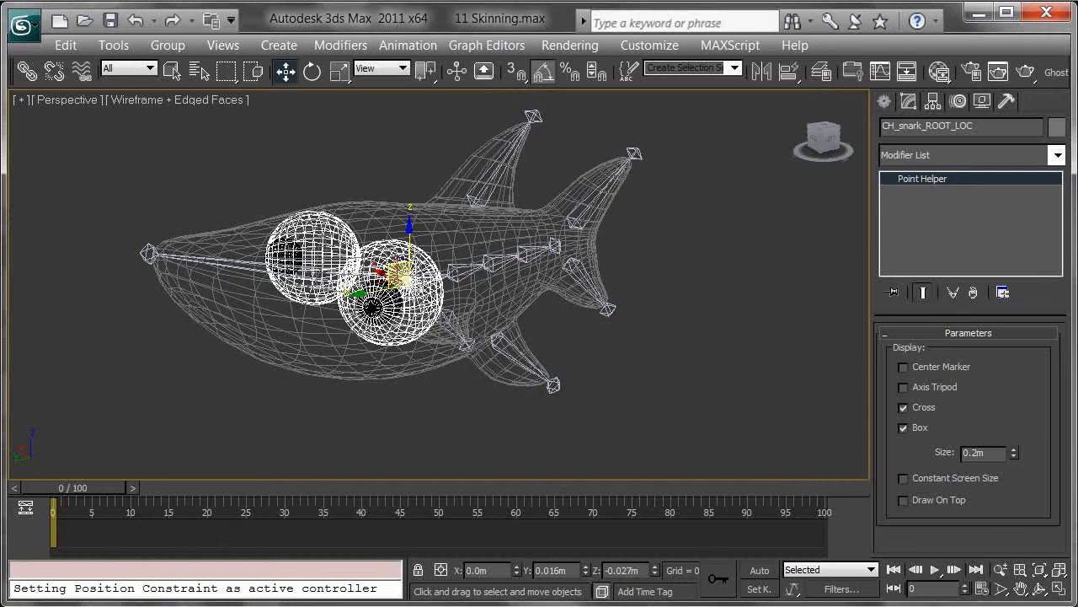
pyautogui.keyDown('alt'); pyautogui.moveTo(603, 256); pyautogui.dragTo(413, 285, button='middle'); pyautogui.keyUp('alt')
pyautogui.scroll(5, 562, 270)
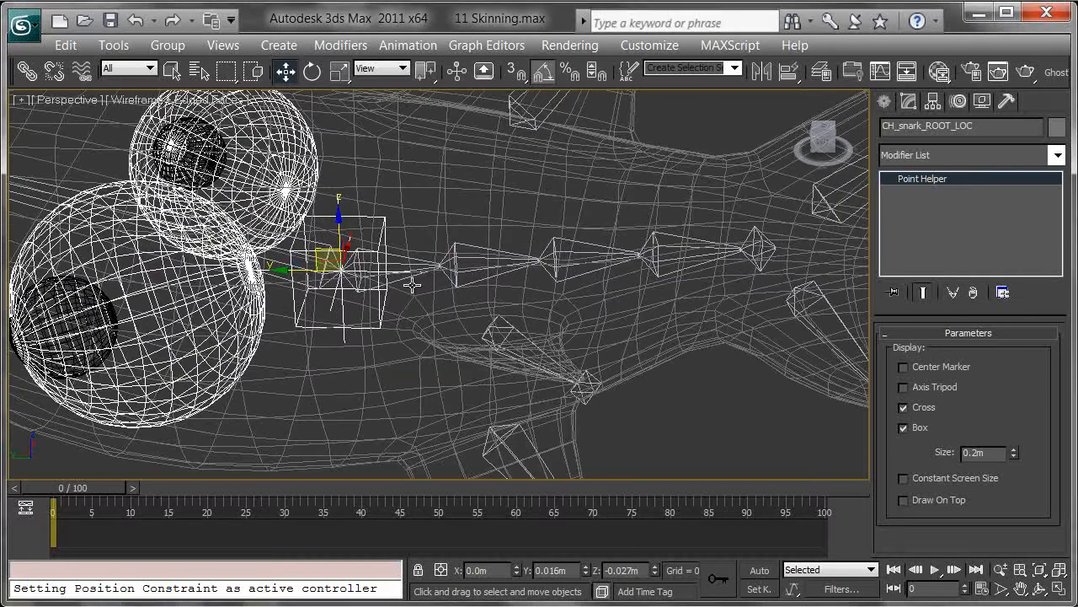
pyautogui.click(413, 285)
pyautogui.click(462, 268)
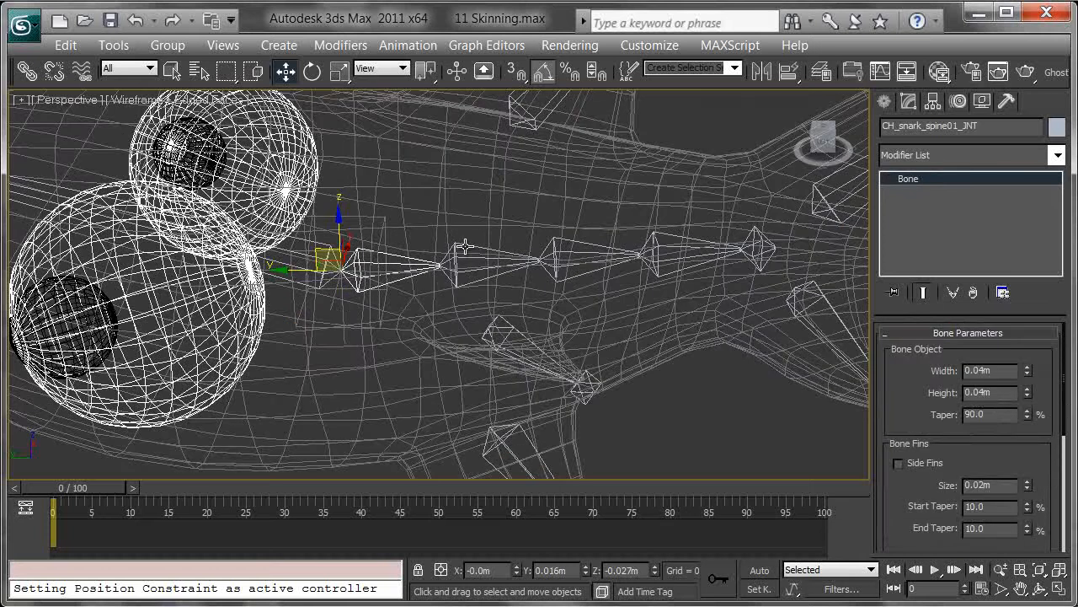
pyautogui.keyDown('ctrl'); pyautogui.click(504, 257); pyautogui.keyUp('ctrl')
pyautogui.keyDown('ctrl'); pyautogui.click(556, 244); pyautogui.keyUp('ctrl')
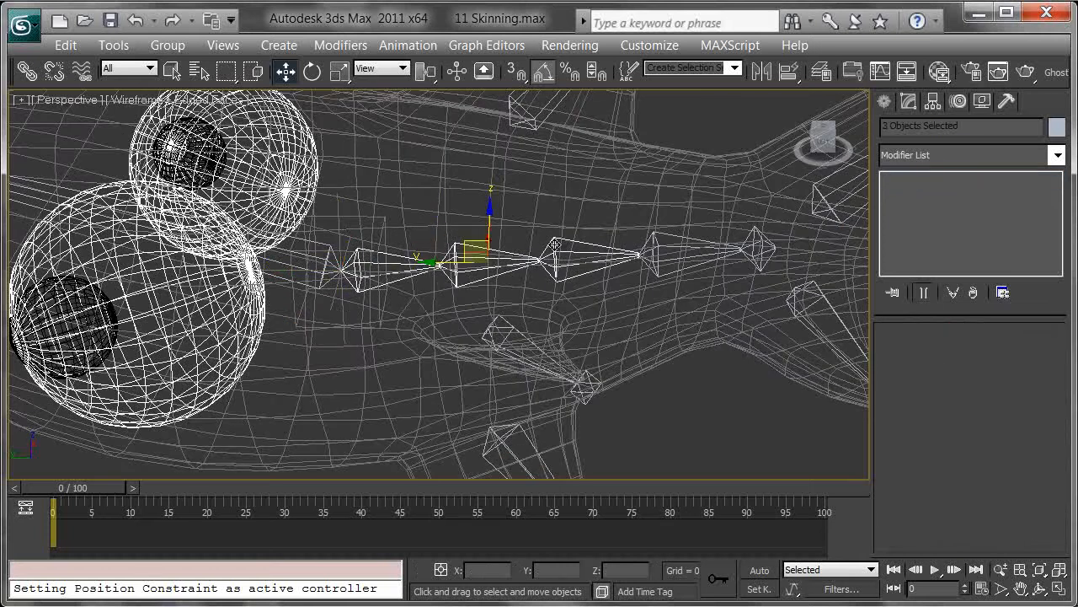
pyautogui.keyDown('ctrl'); pyautogui.click(659, 242); pyautogui.keyUp('ctrl')
pyautogui.keyDown('alt'); pyautogui.moveTo(567, 274); pyautogui.dragTo(564, 289, button='middle'); pyautogui.keyUp('alt')
pyautogui.press('e')
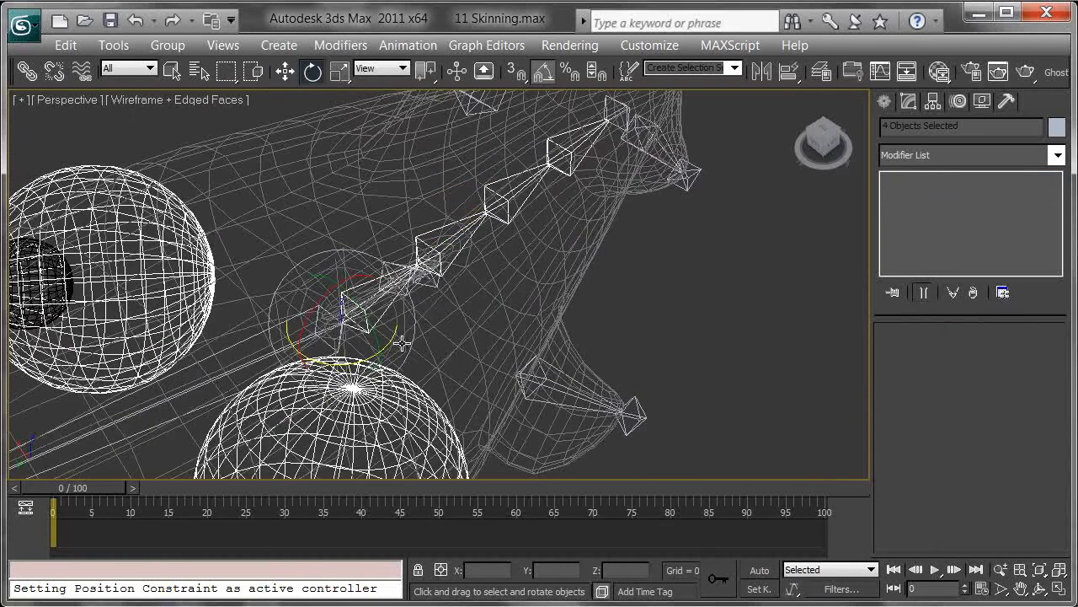
pyautogui.moveTo(319, 364); pyautogui.dragTo(393, 362)
pyautogui.rightClick(396, 362)
pyautogui.keyDown('alt'); pyautogui.moveTo(492, 334); pyautogui.dragTo(473, 275, button='middle'); pyautogui.keyUp('alt')
pyautogui.scroll(-5, 473, 276)
pyautogui.keyDown('alt'); pyautogui.moveTo(443, 315); pyautogui.dragTo(264, 422, button='middle'); pyautogui.keyUp('alt')
pyautogui.keyDown('alt'); pyautogui.moveTo(526, 334); pyautogui.dragTo(598, 309, button='middle'); pyautogui.keyUp('alt')
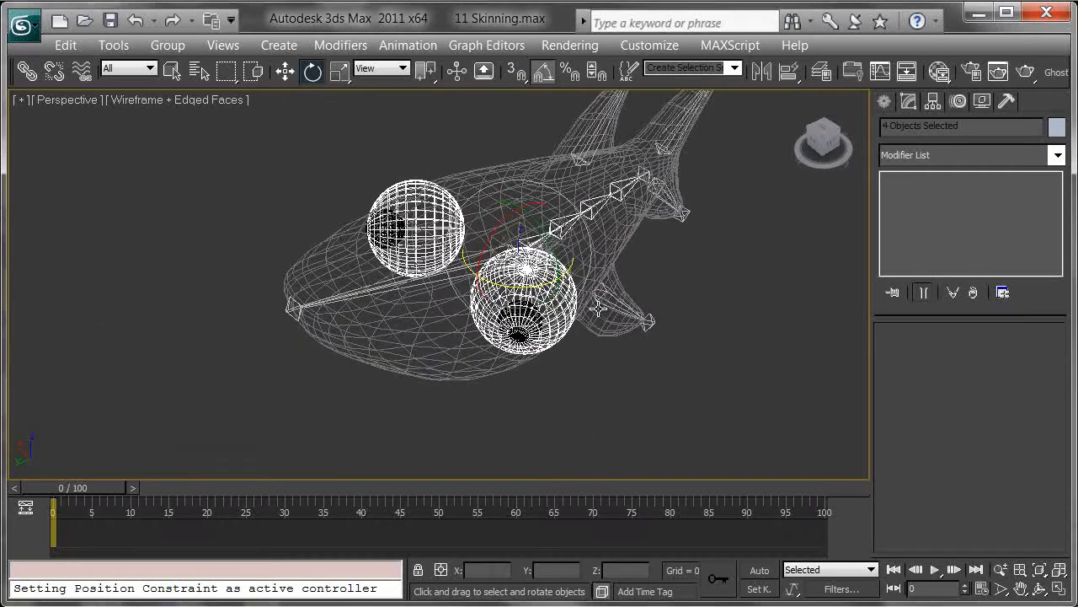
# Select the head bone in the wireframe and try rotating it twice, cancelling each rotation.
pyautogui.click(434, 317)
pyautogui.keyDown('alt'); pyautogui.moveTo(434, 318); pyautogui.dragTo(277, 233, button='middle'); pyautogui.keyUp('alt')
pyautogui.scroll(5, 276, 233)
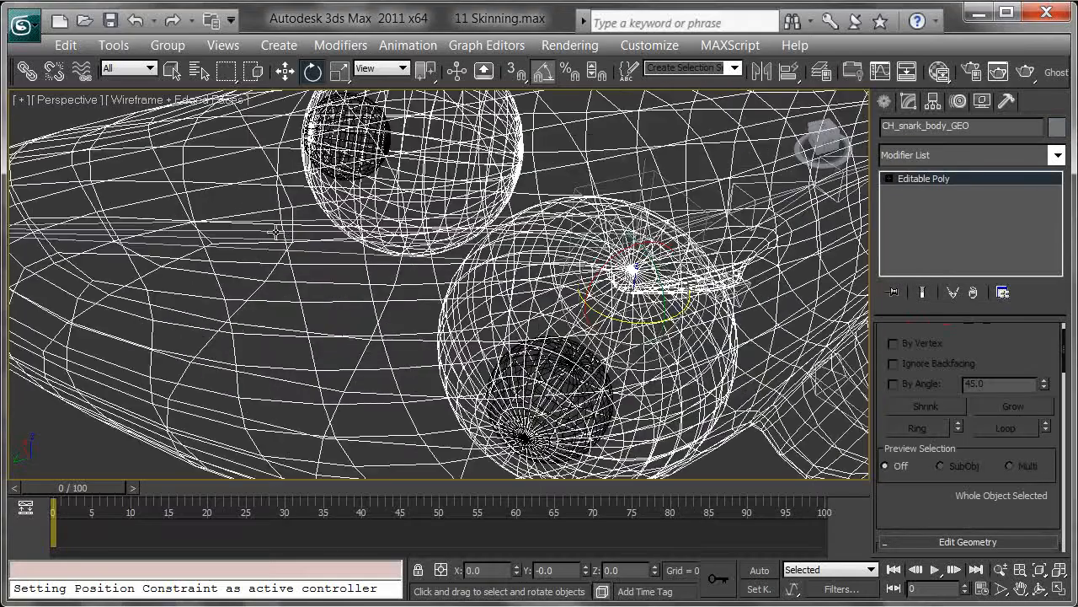
pyautogui.click(257, 227)
pyautogui.moveTo(585, 272); pyautogui.dragTo(558, 267)
pyautogui.rightClick(562, 263)
pyautogui.keyDown('alt'); pyautogui.moveTo(582, 257); pyautogui.dragTo(527, 263, button='middle'); pyautogui.keyUp('alt')
pyautogui.keyDown('alt'); pyautogui.moveTo(629, 255); pyautogui.dragTo(489, 251, button='middle'); pyautogui.keyUp('alt')
pyautogui.moveTo(566, 252); pyautogui.dragTo(595, 278)
pyautogui.rightClick(595, 278)
# Show the model in shaded display and test-rotate the head bone against the unskinned body, cancelling each rotation.
pyautogui.press('d')
pyautogui.press('d')
pyautogui.press('F3')
pyautogui.keyDown('alt'); pyautogui.moveTo(621, 289); pyautogui.dragTo(589, 271, button='middle'); pyautogui.keyUp('alt')
pyautogui.moveTo(571, 230); pyautogui.dragTo(609, 251)
pyautogui.rightClick(609, 251)
pyautogui.keyDown('alt'); pyautogui.moveTo(475, 272); pyautogui.dragTo(347, 378, button='middle'); pyautogui.keyUp('alt')
pyautogui.keyDown('alt'); pyautogui.moveTo(482, 333); pyautogui.dragTo(481, 277, button='middle'); pyautogui.keyUp('alt')
pyautogui.scroll(-3, 489, 296)
pyautogui.moveTo(392, 277); pyautogui.dragTo(438, 284)
pyautogui.rightClick(437, 284)
pyautogui.keyDown('alt'); pyautogui.moveTo(603, 292); pyautogui.dragTo(465, 276, button='middle'); pyautogui.keyUp('alt')
# Select the CH_snark_body_GEO mesh and apply a Skin modifier to it.
pyautogui.click(545, 230)
pyautogui.keyDown('alt'); pyautogui.moveTo(470, 328); pyautogui.dragTo(516, 331, button='middle'); pyautogui.keyUp('alt')
pyautogui.moveTo(421, 240)
pyautogui.keyDown('alt'); pyautogui.mouseDown(button='middle')
pyautogui.moveTo(447, 304)
pyautogui.moveTo(224, 270)
pyautogui.moveTo(407, 241)
pyautogui.mouseUp(button='middle'); pyautogui.keyUp('alt')
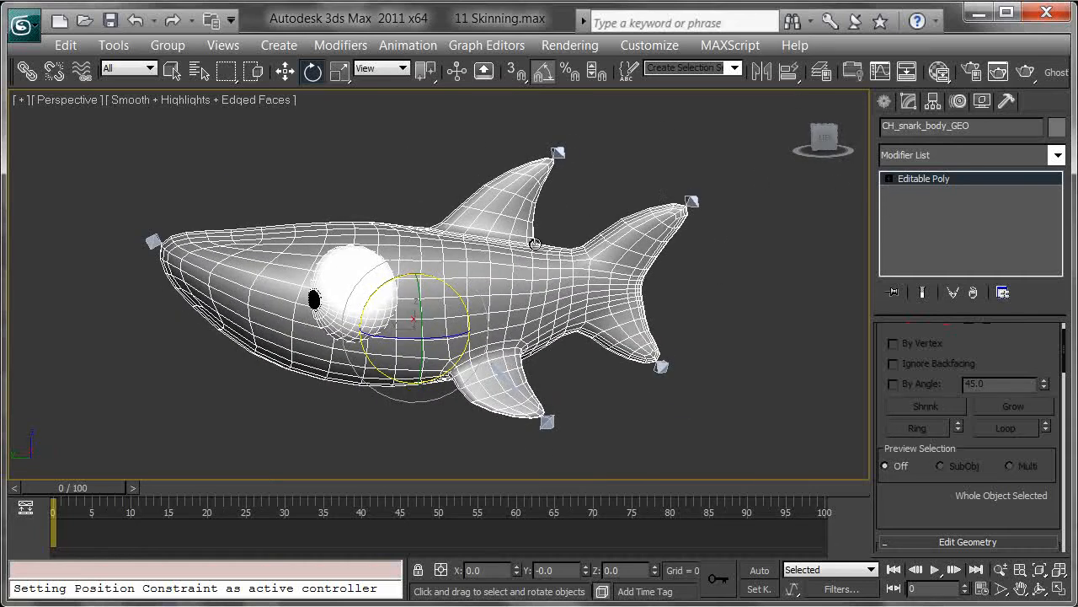
pyautogui.click(599, 182)
pyautogui.click(522, 220)
pyautogui.click(1057, 155)
pyautogui.scroll(-15, 1036, 496)
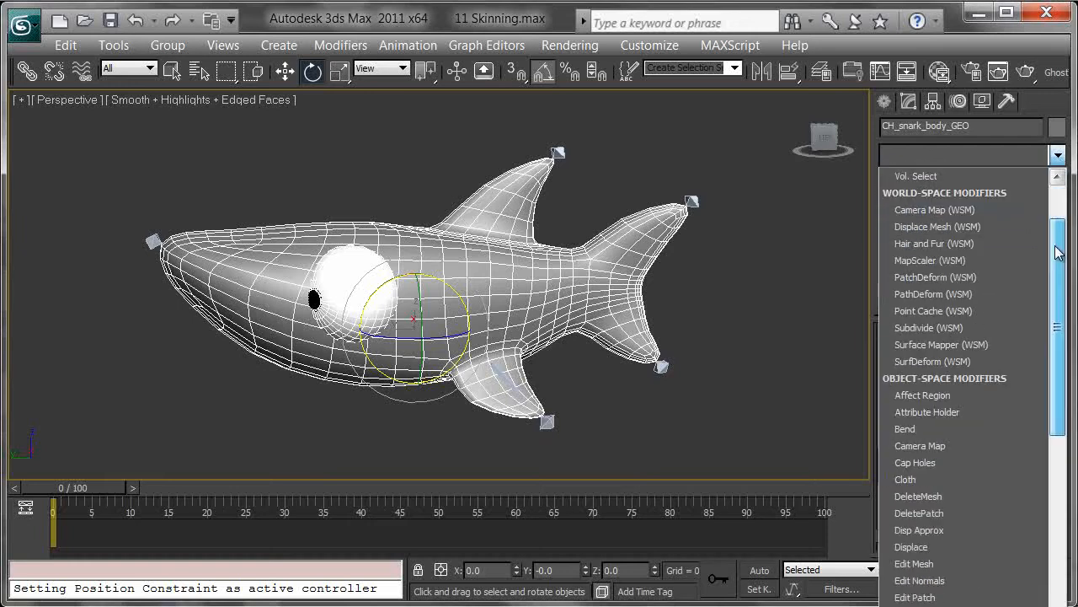
pyautogui.scroll(-4, 1036, 495)
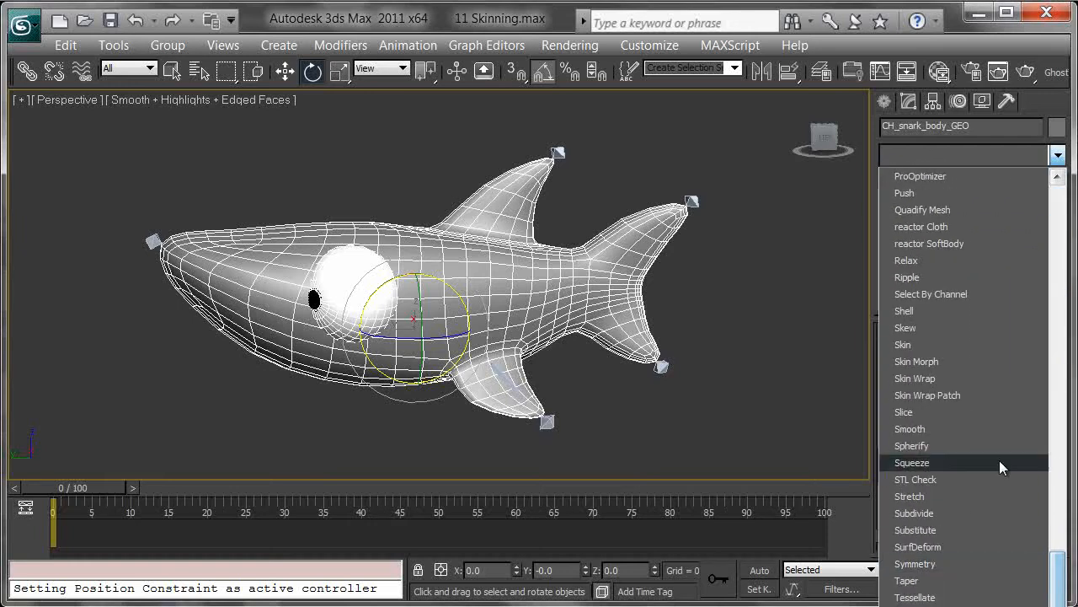
pyautogui.click(910, 349)
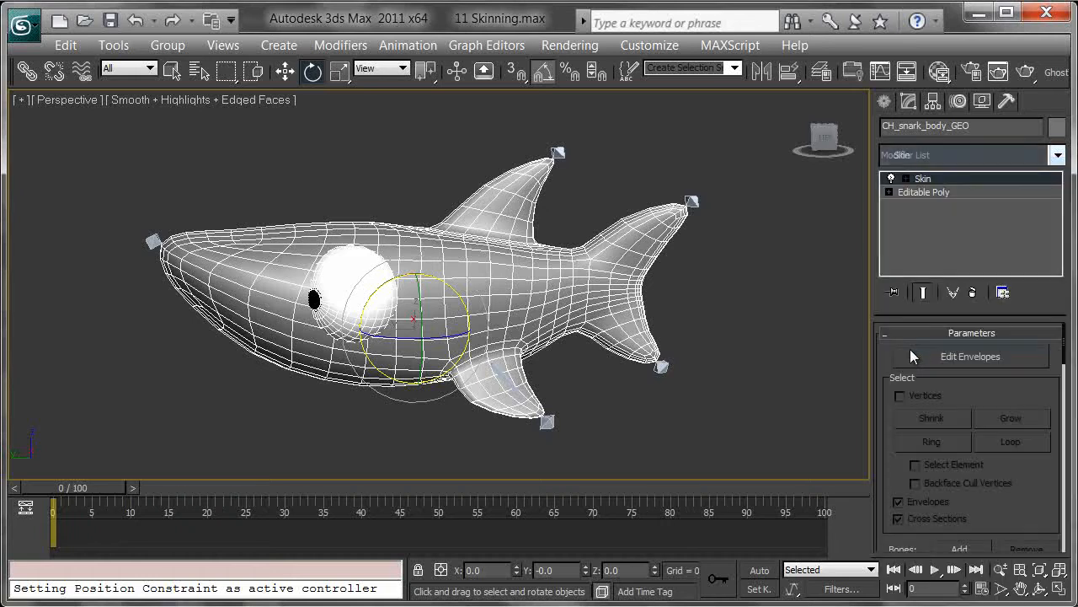
# Start adding bones to the Skin modifier and select every entry from CH_snark_ROOT_LOC through CH_snark_headEnd_JNT.
pyautogui.moveTo(887, 420); pyautogui.dragTo(889, 269)
pyautogui.moveTo(897, 374); pyautogui.dragTo(897, 329)
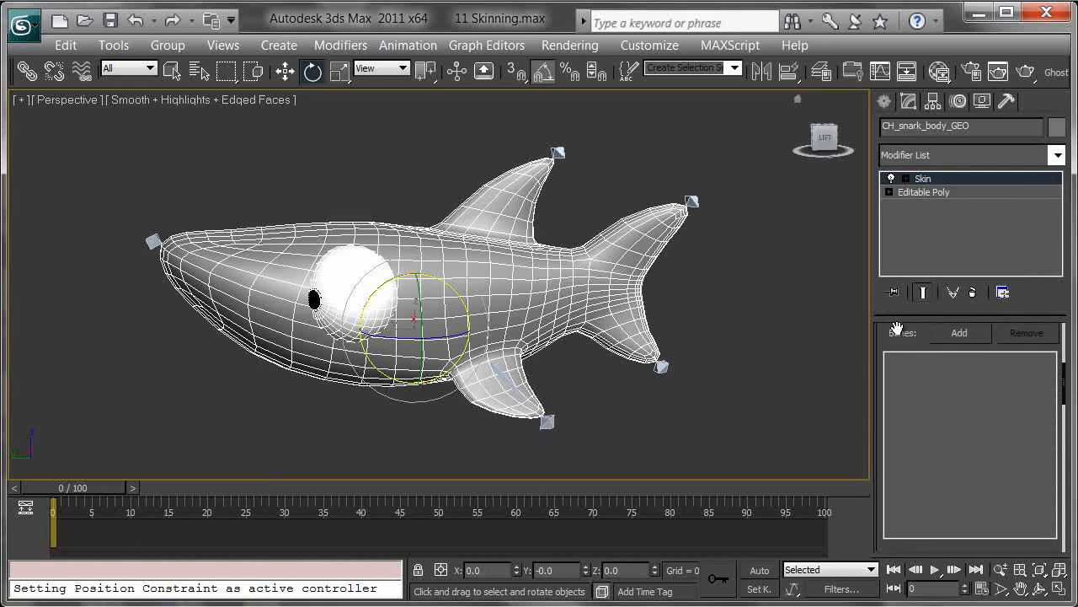
pyautogui.click(958, 333)
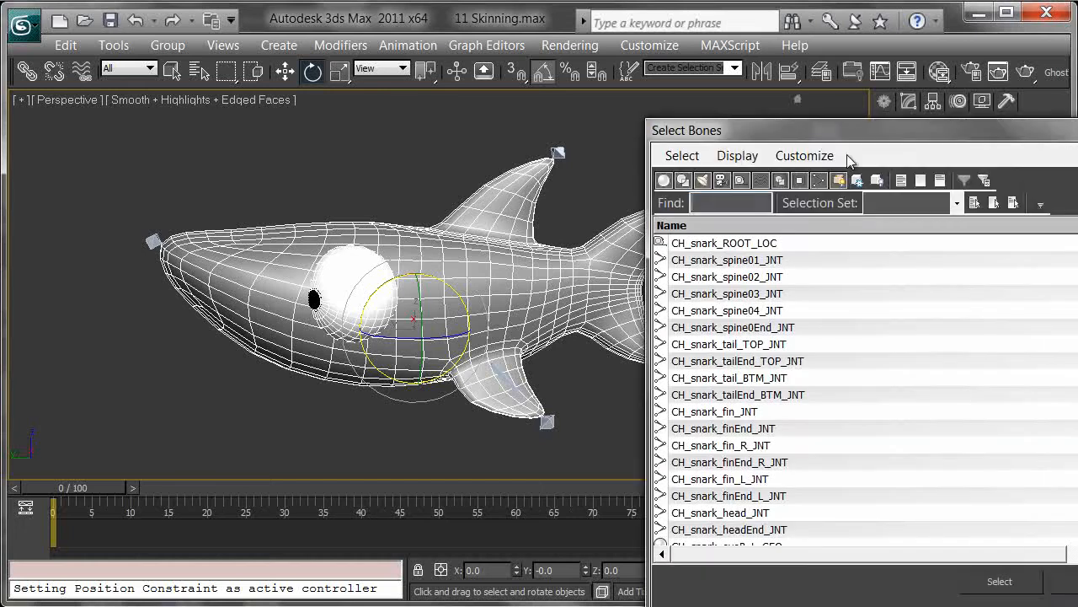
pyautogui.moveTo(849, 137); pyautogui.dragTo(625, 49)
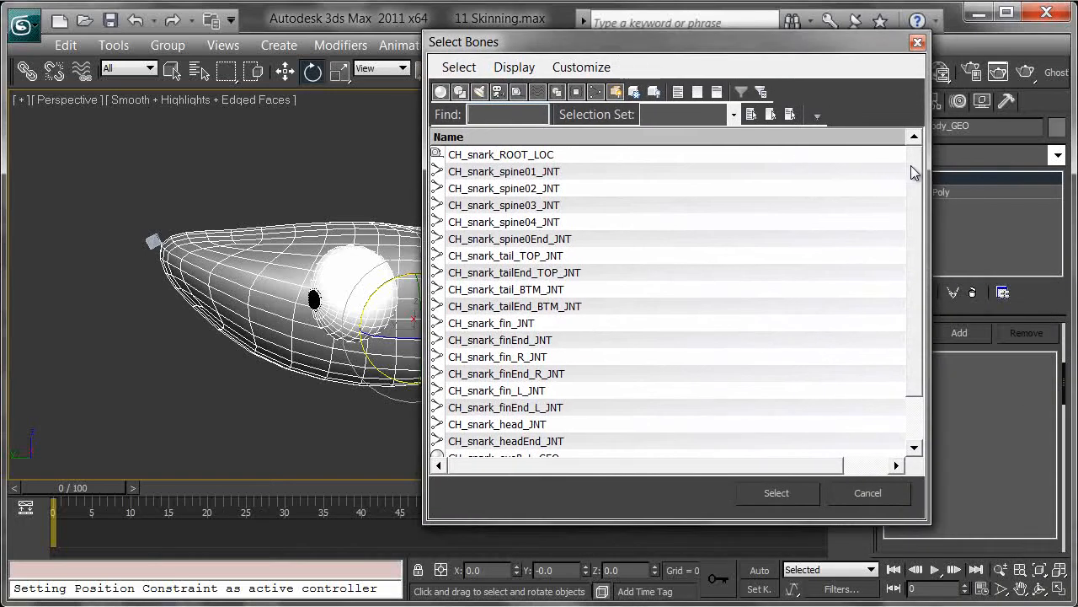
pyautogui.moveTo(910, 165); pyautogui.dragTo(914, 259)
pyautogui.moveTo(917, 221); pyautogui.dragTo(920, 179)
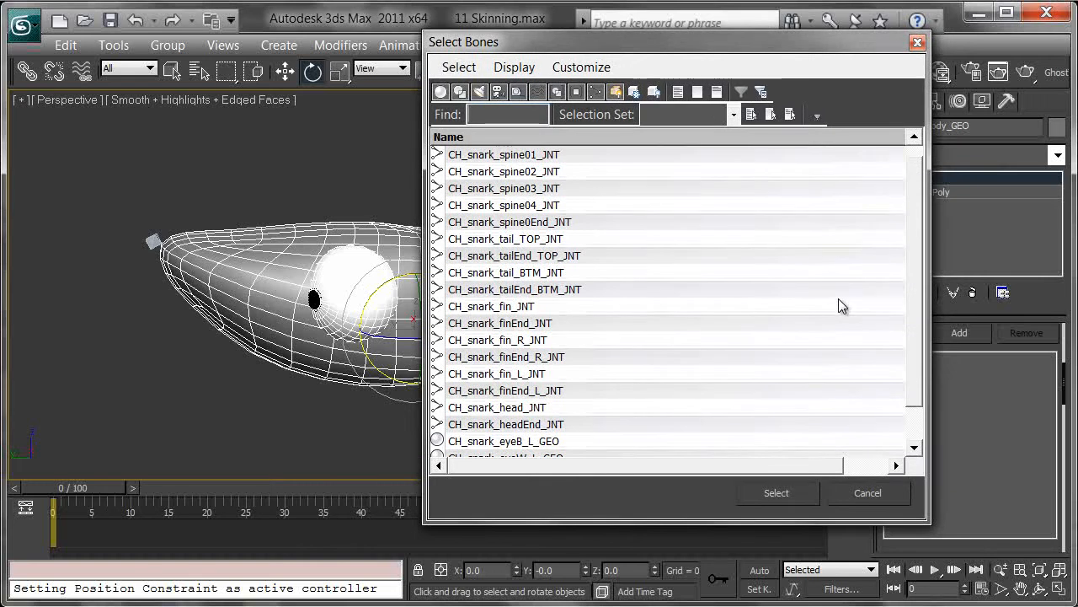
pyautogui.moveTo(921, 242); pyautogui.dragTo(908, 328)
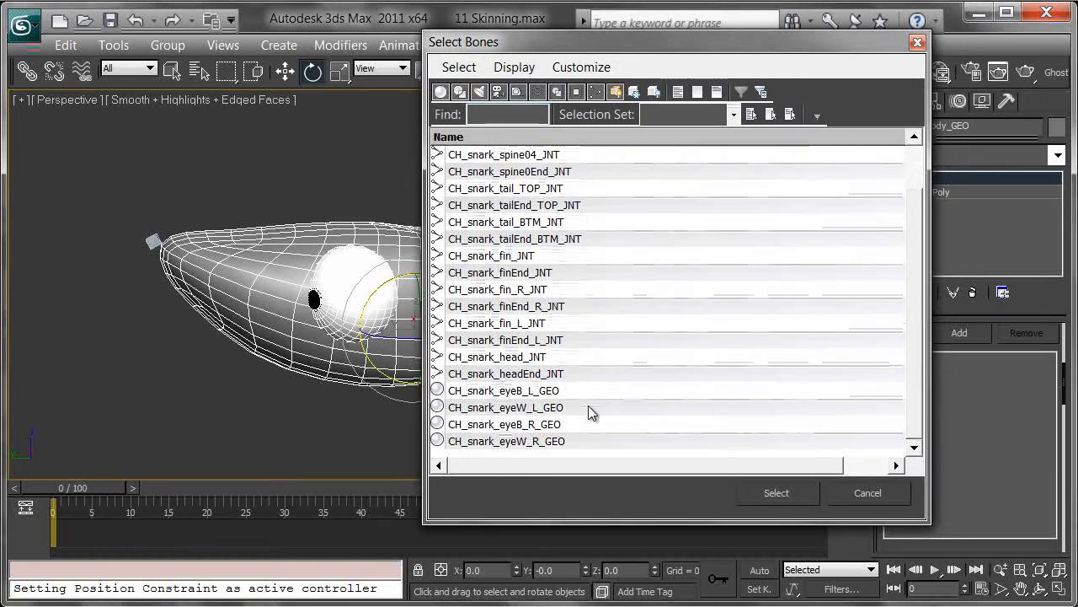
pyautogui.click(543, 379)
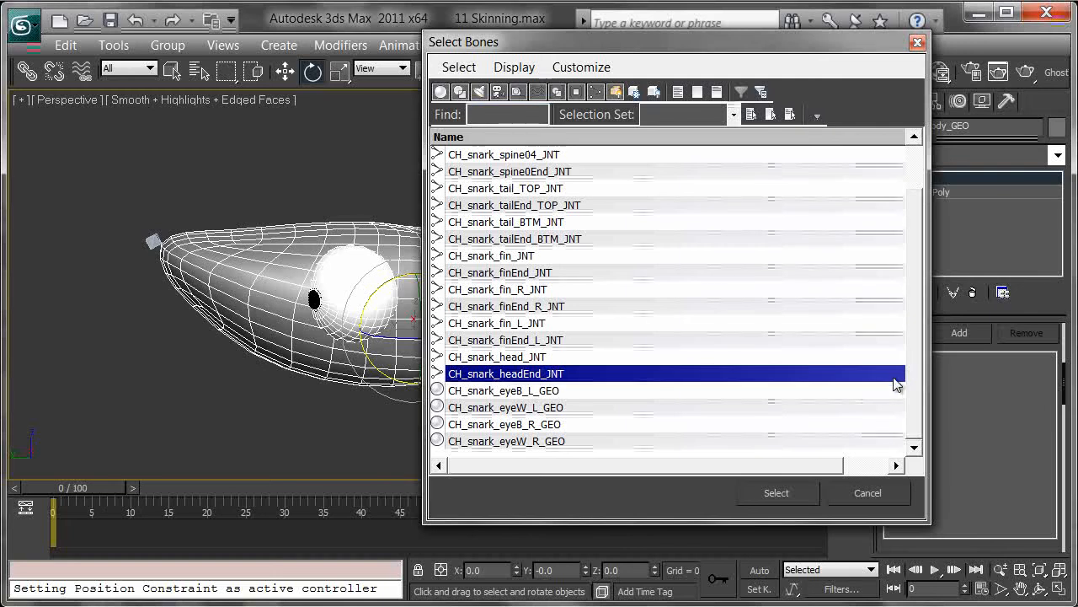
pyautogui.moveTo(912, 379); pyautogui.dragTo(918, 299)
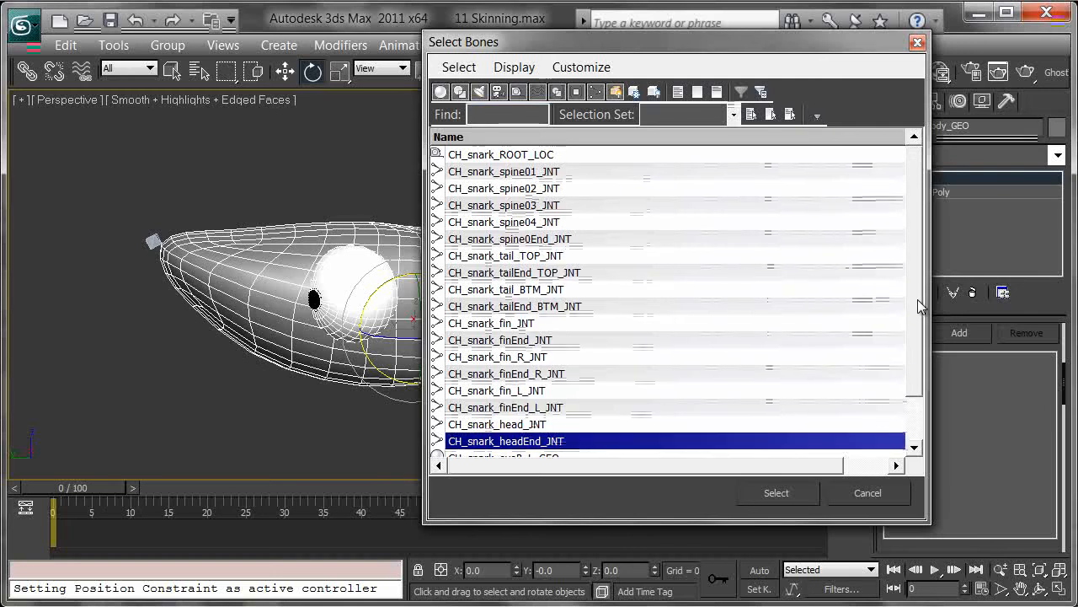
pyautogui.keyDown('shift'); pyautogui.click(530, 156); pyautogui.keyUp('shift')
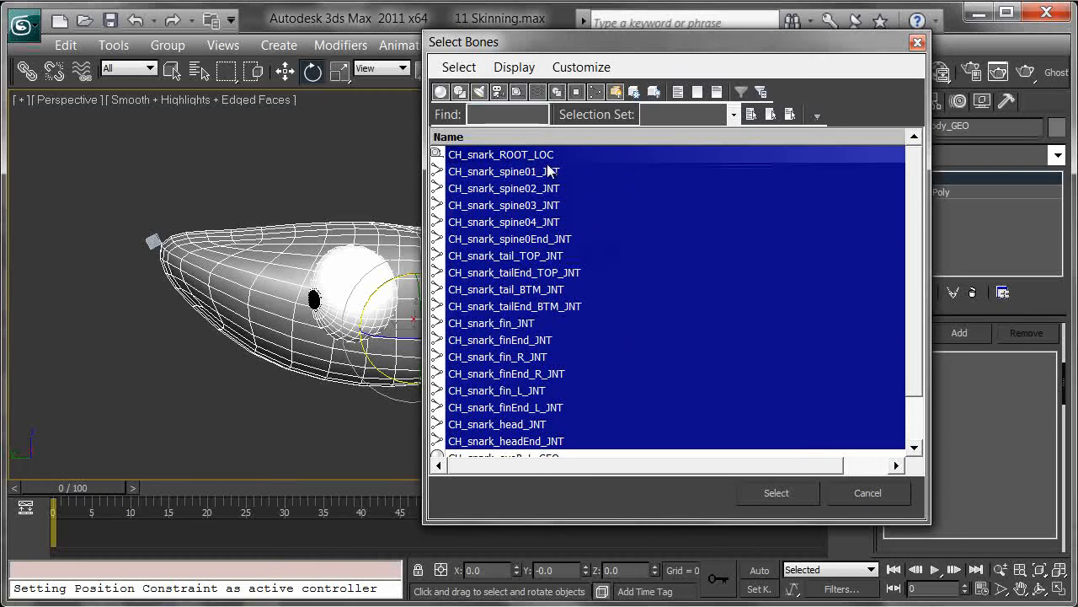
# Exclude the seven End joints of the spine, tail, fins and head, and add the remaining bones to the Skin modifier.
pyautogui.keyDown('ctrl'); pyautogui.click(556, 241); pyautogui.keyUp('ctrl')
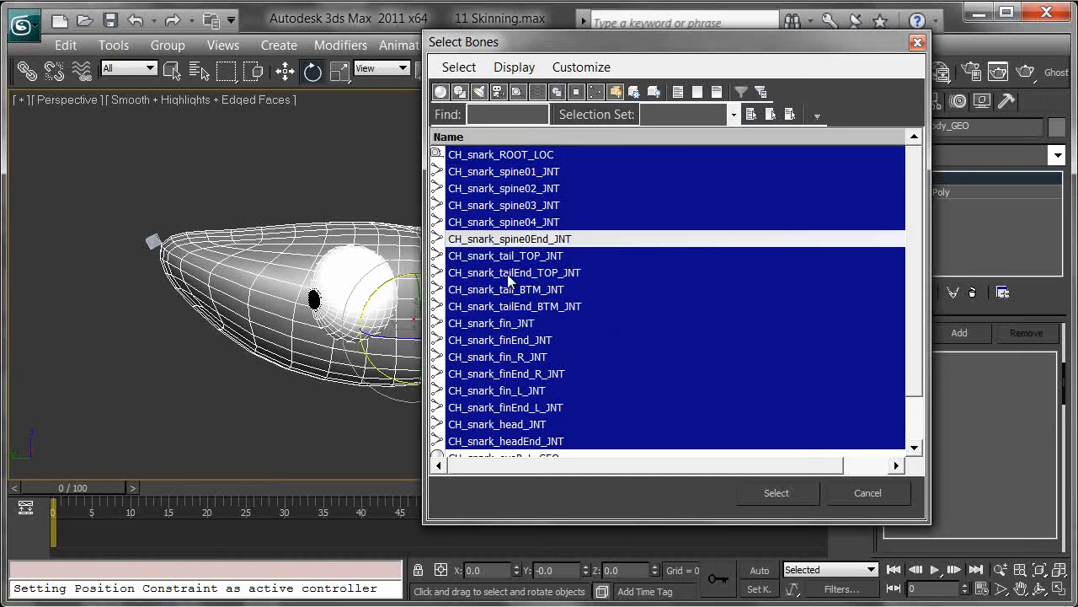
pyautogui.keyDown('ctrl'); pyautogui.click(541, 276); pyautogui.keyUp('ctrl')
pyautogui.keyDown('ctrl'); pyautogui.click(536, 308); pyautogui.keyUp('ctrl')
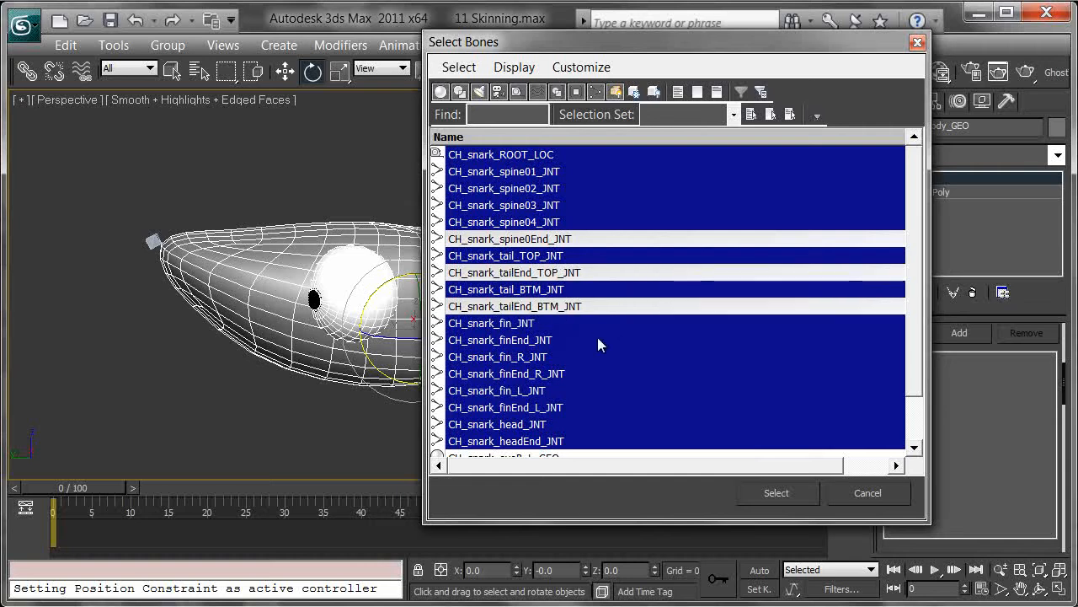
pyautogui.keyDown('ctrl'); pyautogui.click(548, 341); pyautogui.keyUp('ctrl')
pyautogui.keyDown('ctrl'); pyautogui.click(539, 375); pyautogui.keyUp('ctrl')
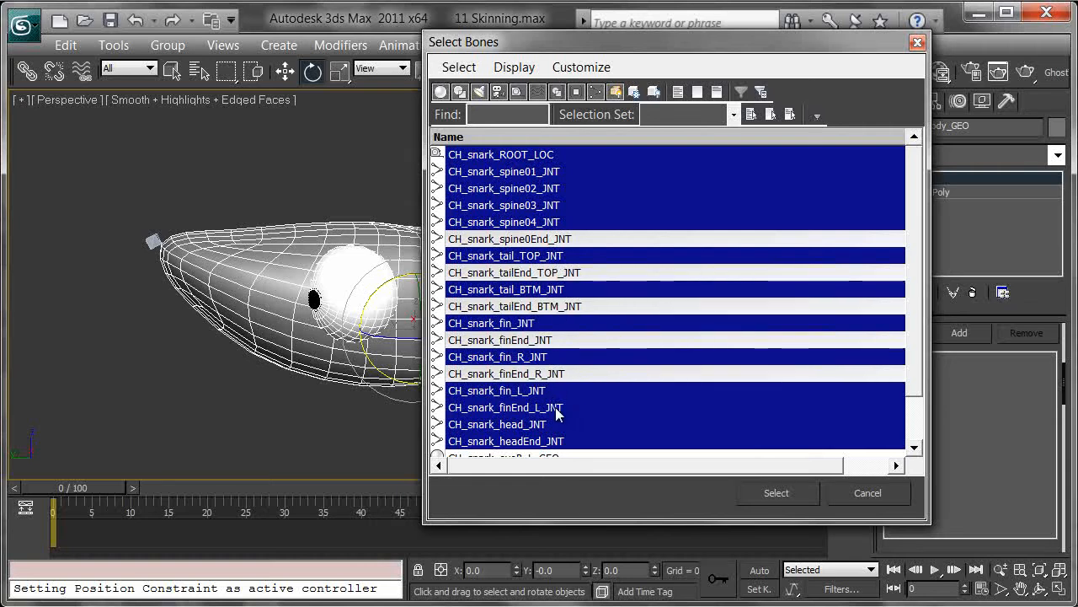
pyautogui.keyDown('ctrl'); pyautogui.click(559, 407); pyautogui.keyUp('ctrl')
pyautogui.keyDown('ctrl'); pyautogui.click(562, 439); pyautogui.keyUp('ctrl')
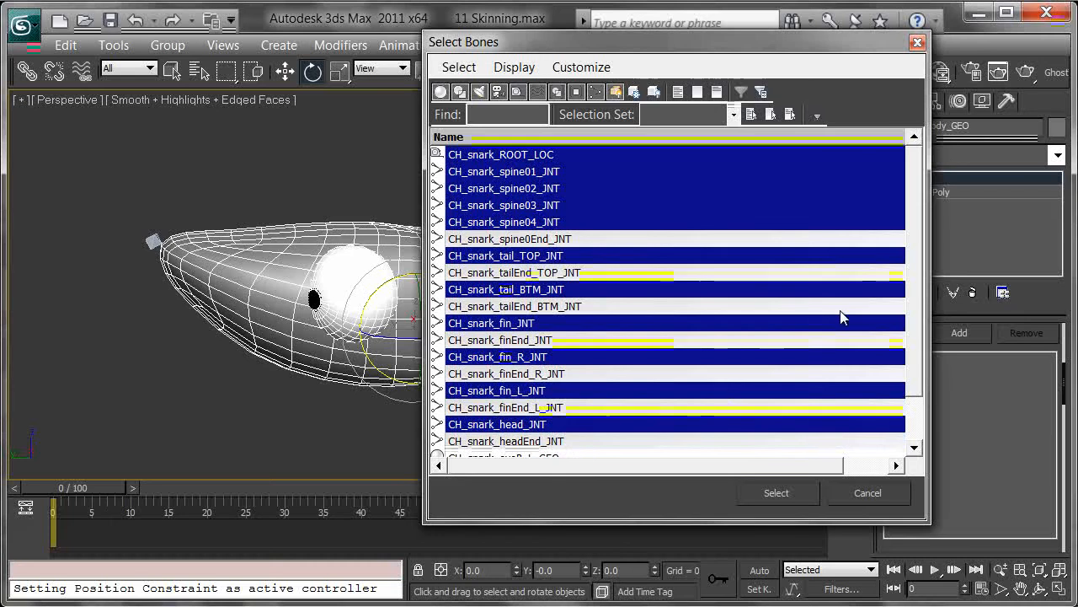
pyautogui.moveTo(911, 226); pyautogui.dragTo(904, 200)
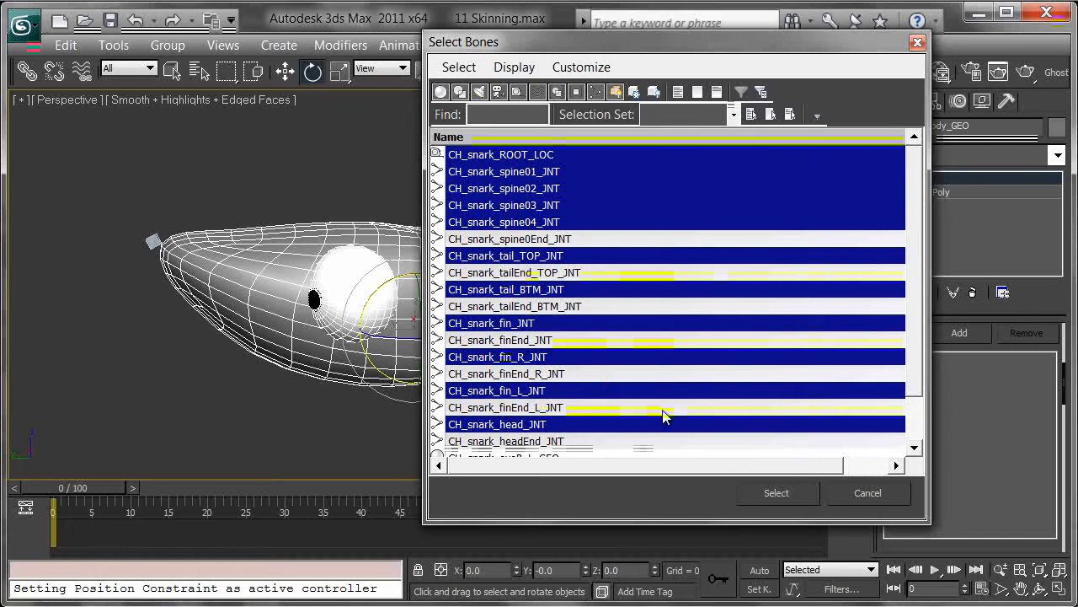
pyautogui.click(775, 494)
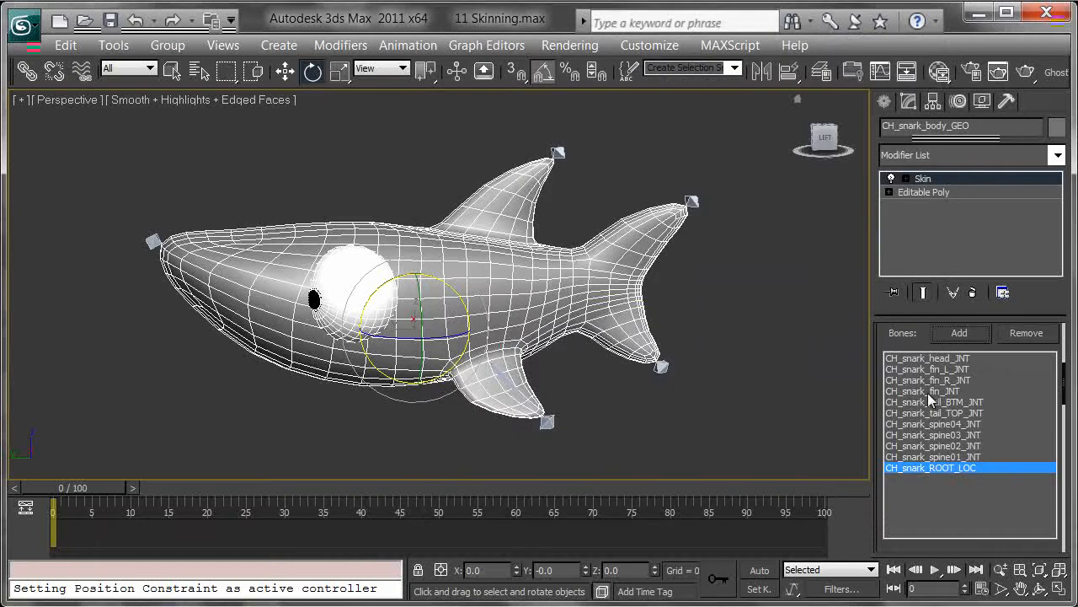
# Select the head bone and test-rotate it to check how the skinned body deforms, cancelling each rotation.
pyautogui.moveTo(481, 285)
pyautogui.mouseDown(button='middle')
pyautogui.moveTo(573, 312)
pyautogui.moveTo(622, 270)
pyautogui.moveTo(427, 263)
pyautogui.mouseUp(button='middle')
pyautogui.scroll(5, 573, 313)
pyautogui.press('F3')
pyautogui.click(345, 243)
pyautogui.press('F3')
pyautogui.scroll(-3, 428, 263)
pyautogui.moveTo(466, 282); pyautogui.dragTo(467, 245)
pyautogui.rightClick(465, 244)
pyautogui.keyDown('alt'); pyautogui.moveTo(438, 246); pyautogui.dragTo(423, 275, button='middle'); pyautogui.keyUp('alt')
pyautogui.scroll(-3, 423, 275)
pyautogui.moveTo(423, 275)
pyautogui.mouseDown()
pyautogui.moveTo(440, 259)
pyautogui.moveTo(475, 289)
pyautogui.moveTo(400, 282)
pyautogui.moveTo(430, 282)
pyautogui.mouseUp()
pyautogui.rightClick(430, 283)
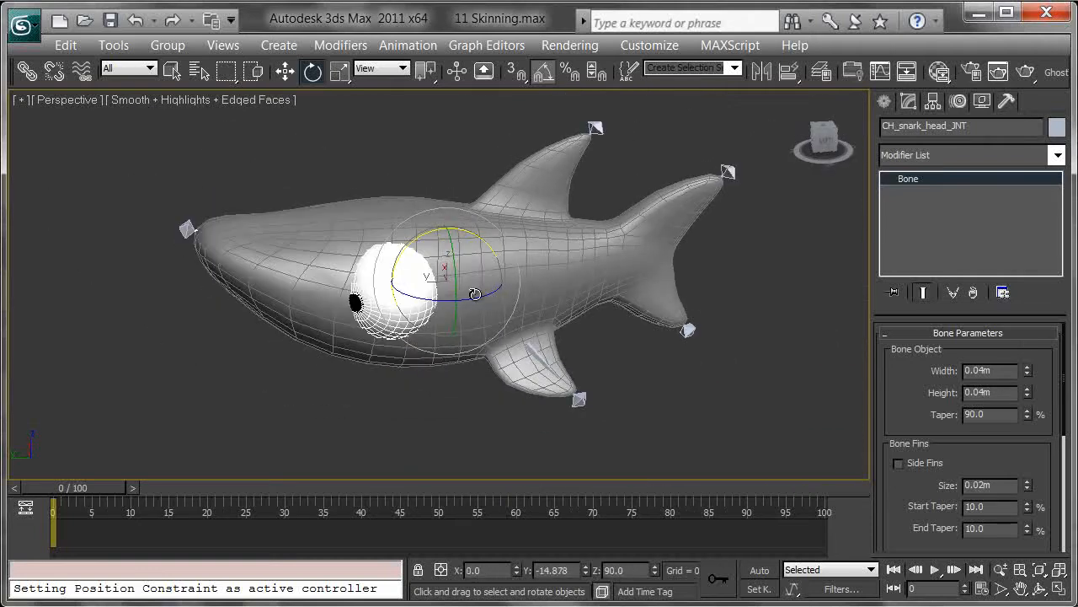
# Select the four spine bones and test-rotate them on the skinned body in shaded display, cancelling the rotation.
pyautogui.moveTo(546, 249); pyautogui.dragTo(487, 268, button='middle')
pyautogui.press('F3')
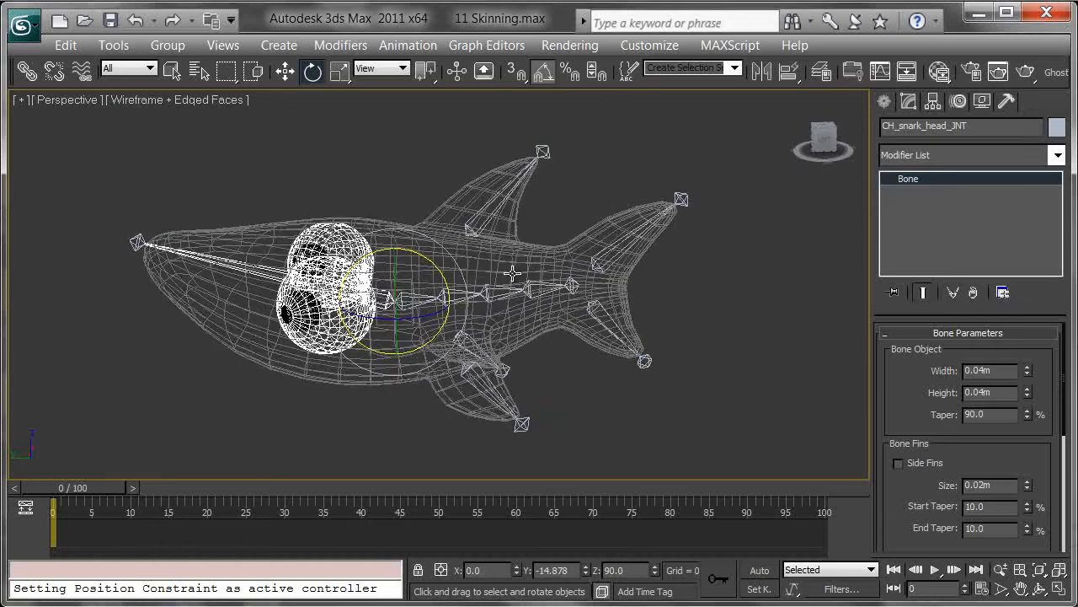
pyautogui.scroll(5, 632, 287)
pyautogui.click(632, 287)
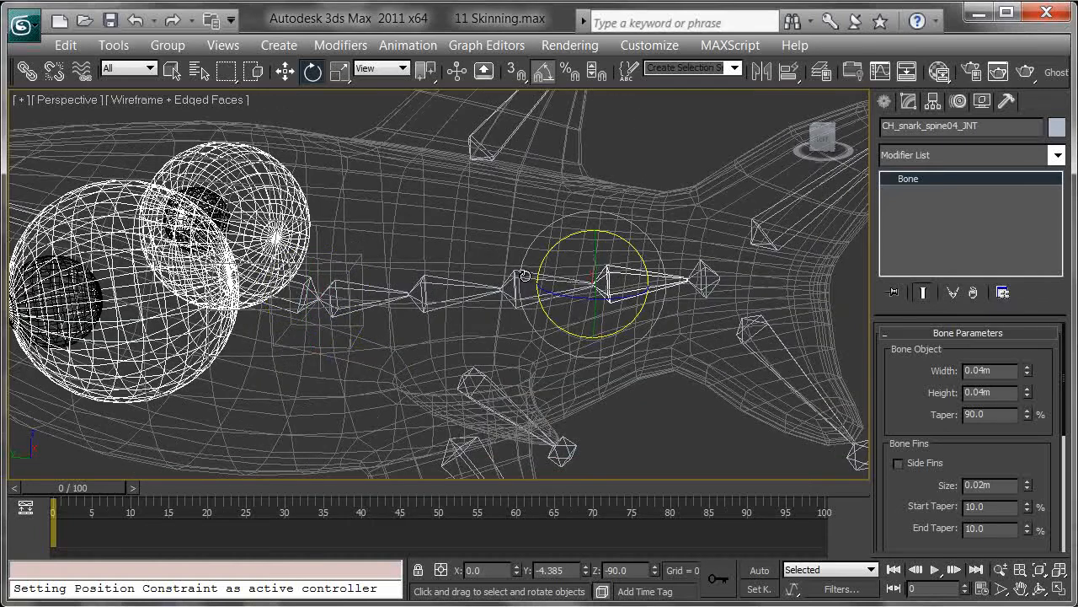
pyautogui.keyDown('ctrl'); pyautogui.click(512, 287); pyautogui.keyUp('ctrl')
pyautogui.keyDown('ctrl'); pyautogui.click(421, 287); pyautogui.keyUp('ctrl')
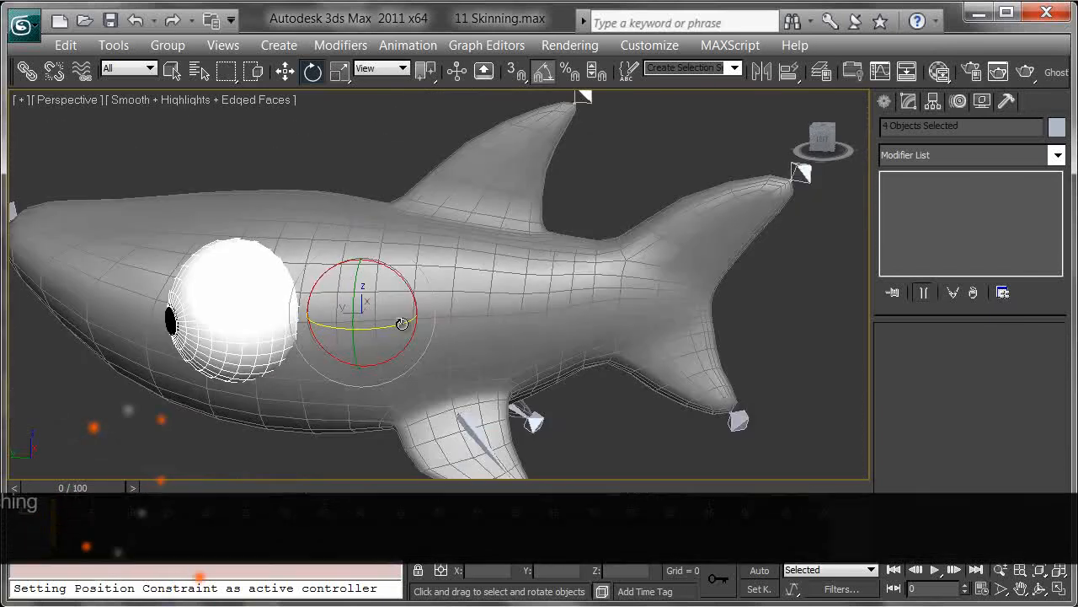
pyautogui.moveTo(397, 275)
pyautogui.mouseDown()
pyautogui.moveTo(413, 292)
pyautogui.moveTo(393, 272)
pyautogui.mouseUp()
pyautogui.rightClick(393, 272)
# Try bending the skinned body by rotating the four spine bones in two directions, undoing each rotation.
pyautogui.moveTo(463, 286); pyautogui.dragTo(438, 267, button='middle')
pyautogui.scroll(-4, 430, 278)
pyautogui.keyDown('alt'); pyautogui.moveTo(410, 303); pyautogui.dragTo(452, 338, button='middle'); pyautogui.keyUp('alt')
pyautogui.moveTo(392, 314); pyautogui.dragTo(331, 271)
pyautogui.keyDown('alt'); pyautogui.moveTo(484, 316); pyautogui.dragTo(514, 396, button='middle'); pyautogui.keyUp('alt')
pyautogui.hotkey('ctrl', 'z')
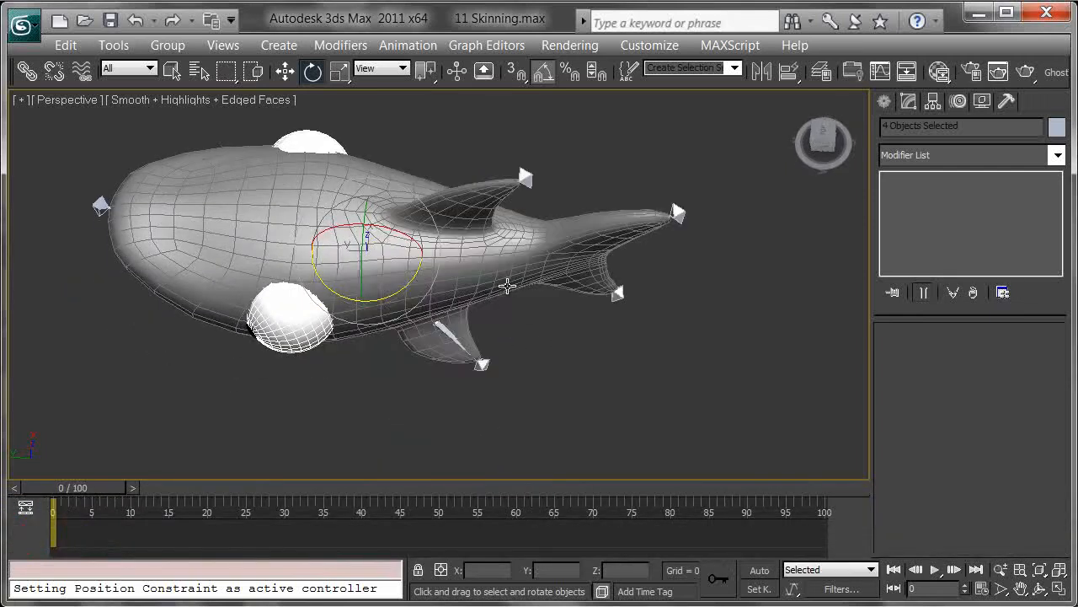
pyautogui.keyDown('alt'); pyautogui.moveTo(520, 250); pyautogui.dragTo(565, 175, button='middle'); pyautogui.keyUp('alt')
pyautogui.moveTo(369, 269); pyautogui.dragTo(374, 244)
pyautogui.hotkey('ctrl', 'z')
pyautogui.keyDown('alt'); pyautogui.moveTo(530, 325); pyautogui.dragTo(617, 376, button='middle'); pyautogui.keyUp('alt')
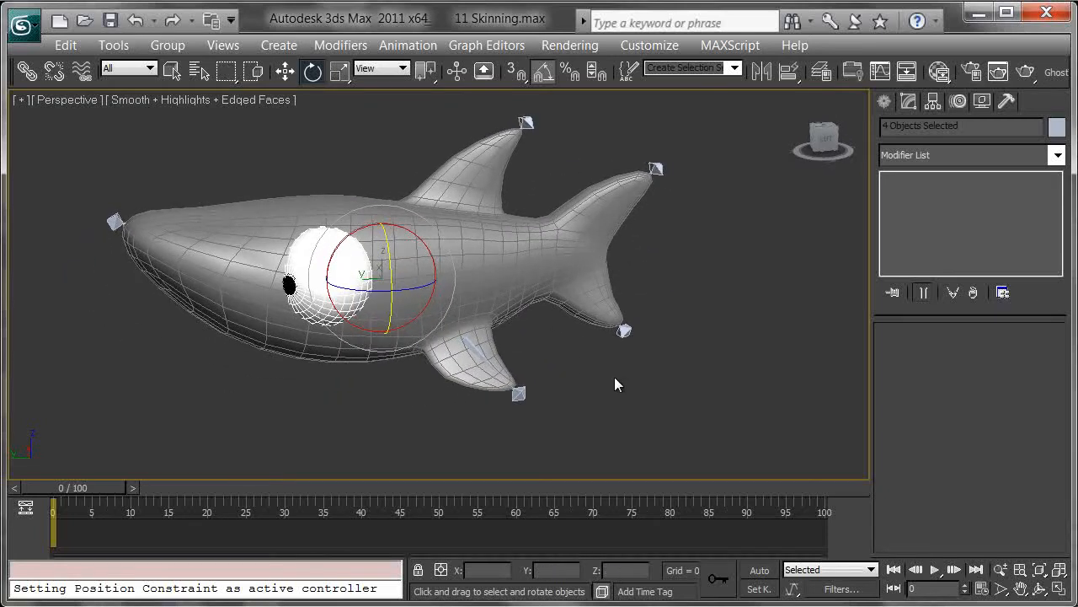
# Select the left fin bone and test-rotate it in two directions to check how the fin deforms, cancelling each rotation.
pyautogui.click(555, 355)
pyautogui.moveTo(448, 366)
pyautogui.keyDown('alt'); pyautogui.mouseDown(button='middle')
pyautogui.moveTo(402, 369)
pyautogui.moveTo(495, 368)
pyautogui.moveTo(457, 367)
pyautogui.mouseUp(button='middle'); pyautogui.keyUp('alt')
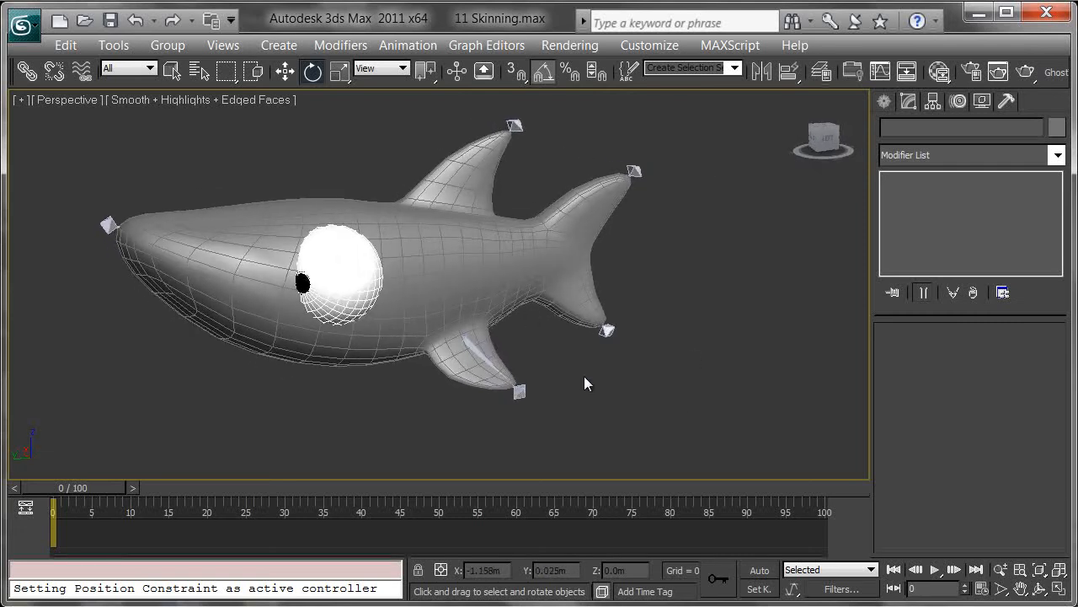
pyautogui.keyDown('alt'); pyautogui.moveTo(469, 354); pyautogui.dragTo(486, 354, button='middle'); pyautogui.keyUp('alt')
pyautogui.click(472, 346)
pyautogui.moveTo(457, 327); pyautogui.dragTo(430, 315)
pyautogui.rightClick(430, 314)
pyautogui.keyDown('alt'); pyautogui.moveTo(589, 410); pyautogui.dragTo(496, 393, button='middle'); pyautogui.keyUp('alt')
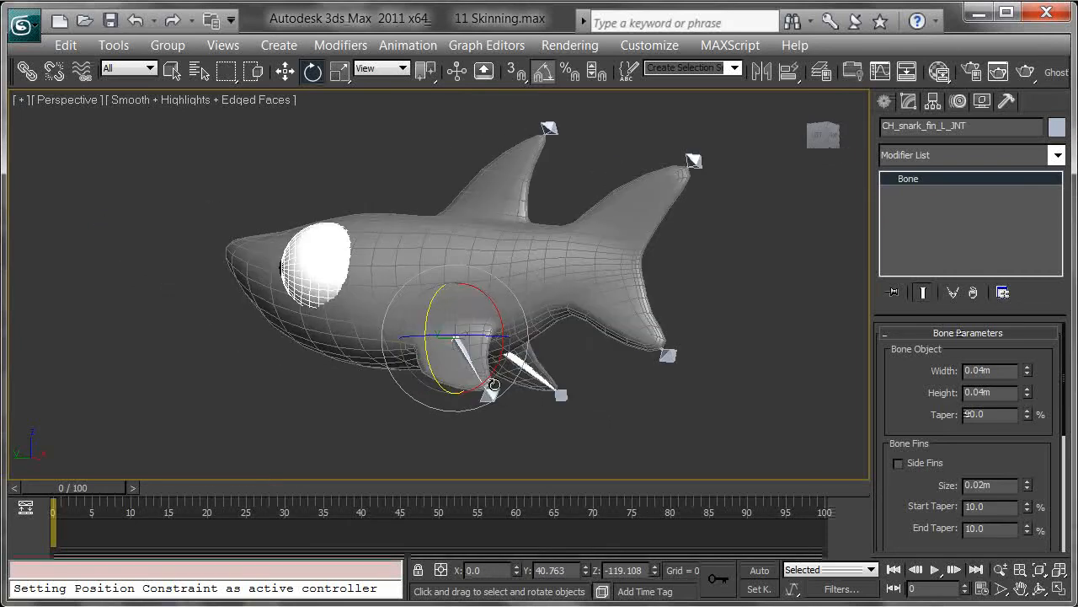
pyautogui.moveTo(457, 309); pyautogui.dragTo(441, 271)
pyautogui.rightClick(440, 271)
# Test-rotate the left fin bone once more, checking the skin around the fin's base up close, and cancel the rotation.
pyautogui.scroll(5, 522, 337)
pyautogui.keyDown('alt'); pyautogui.moveTo(561, 353); pyautogui.dragTo(527, 299, button='middle'); pyautogui.keyUp('alt')
pyautogui.moveTo(527, 298); pyautogui.dragTo(474, 291)
pyautogui.rightClick(475, 291)
pyautogui.keyDown('alt'); pyautogui.moveTo(467, 296); pyautogui.dragTo(508, 354, button='middle'); pyautogui.keyUp('alt')
pyautogui.scroll(-3, 508, 354)
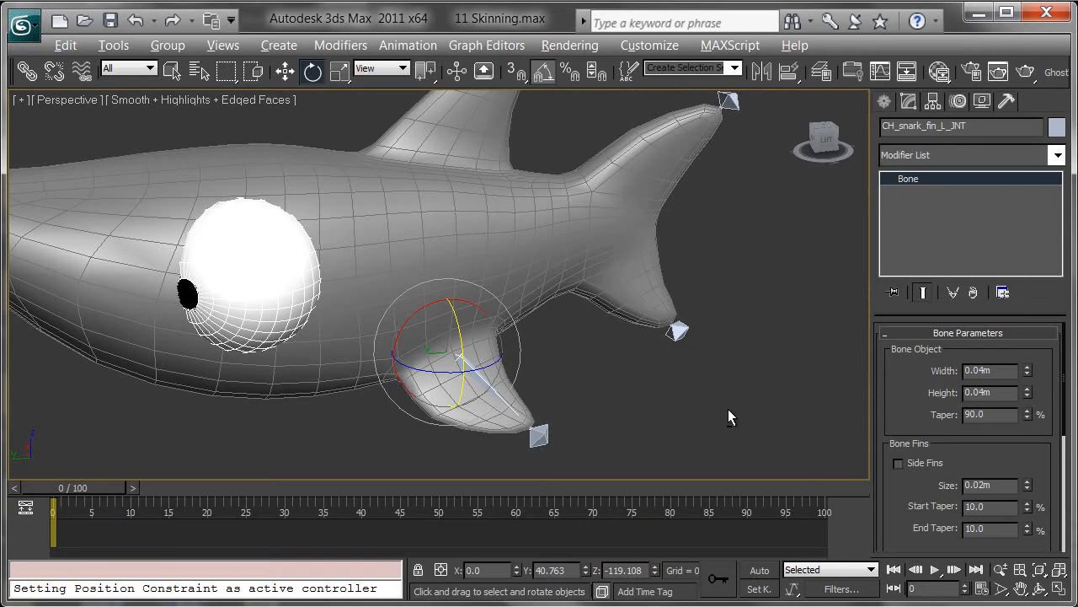
pyautogui.scroll(-5, 708, 417)
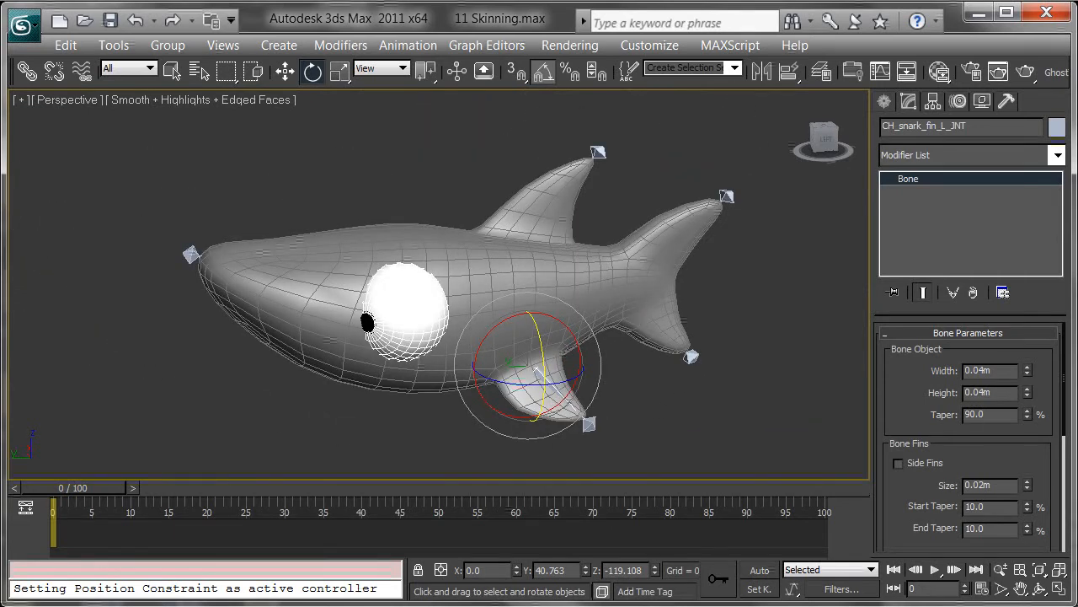
# Select the snark body mesh and enter Edit Envelopes in its Skin modifier with vertex selection enabled.
pyautogui.keyDown('alt'); pyautogui.moveTo(615, 259); pyautogui.dragTo(591, 246, button='middle'); pyautogui.keyUp('alt')
pyautogui.click(580, 247)
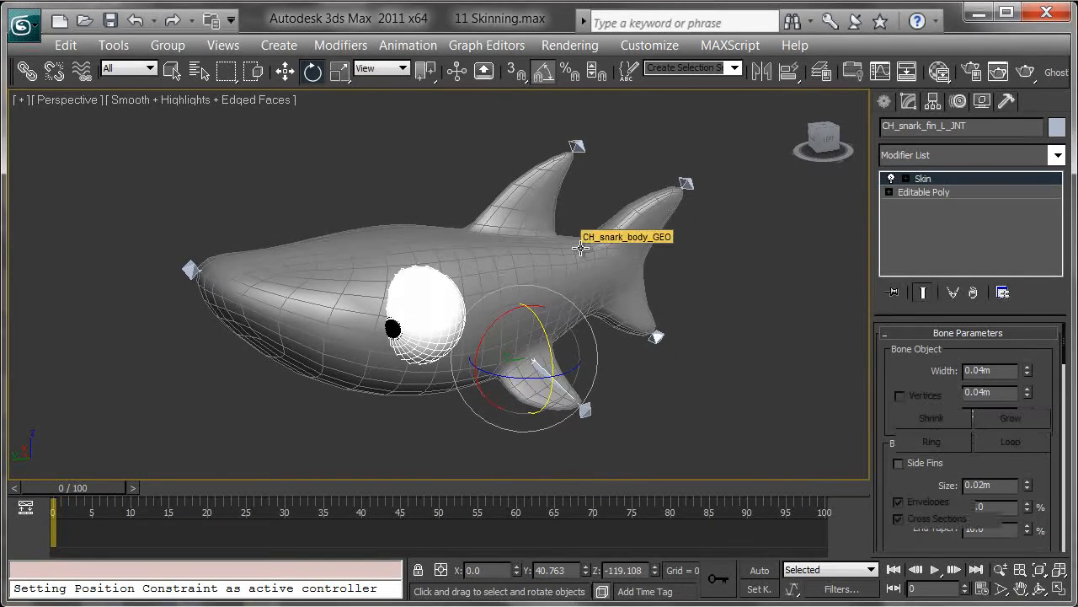
pyautogui.keyDown('alt'); pyautogui.moveTo(673, 340); pyautogui.dragTo(734, 358, button='middle'); pyautogui.keyUp('alt')
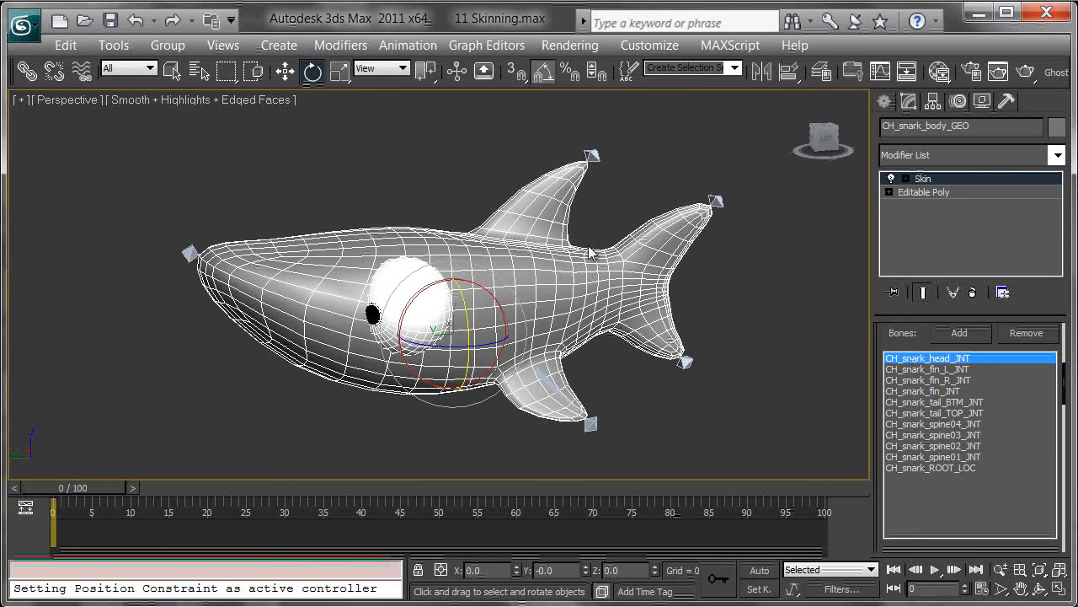
pyautogui.moveTo(600, 226)
pyautogui.keyDown('alt'); pyautogui.mouseDown(button='middle')
pyautogui.moveTo(590, 251)
pyautogui.moveTo(650, 305)
pyautogui.moveTo(595, 246)
pyautogui.mouseUp(button='middle'); pyautogui.keyUp('alt')
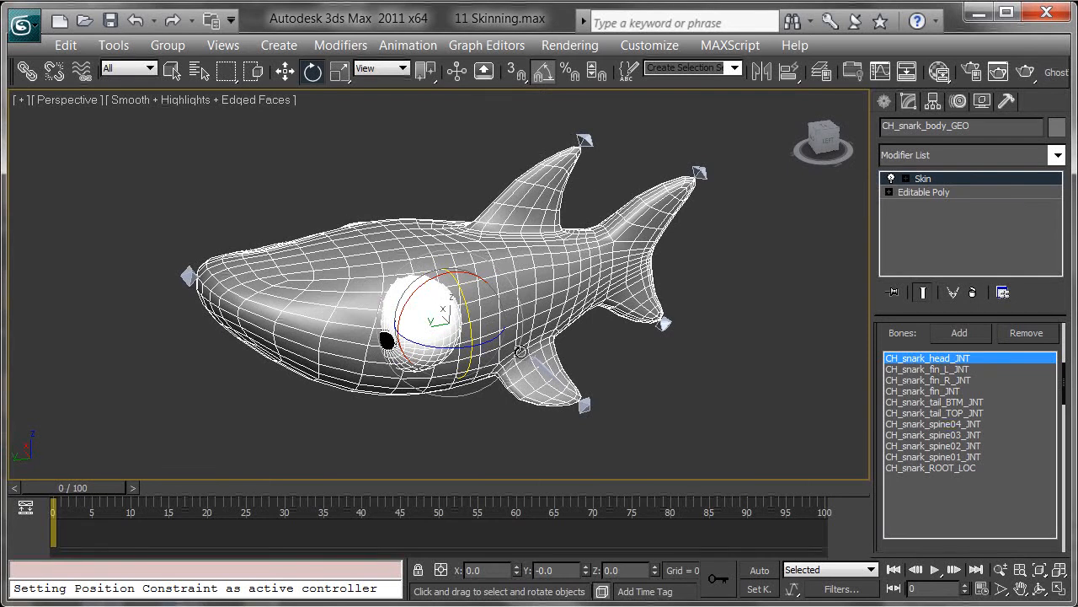
pyautogui.moveTo(890, 330); pyautogui.dragTo(907, 527)
pyautogui.moveTo(884, 339); pyautogui.dragTo(897, 460)
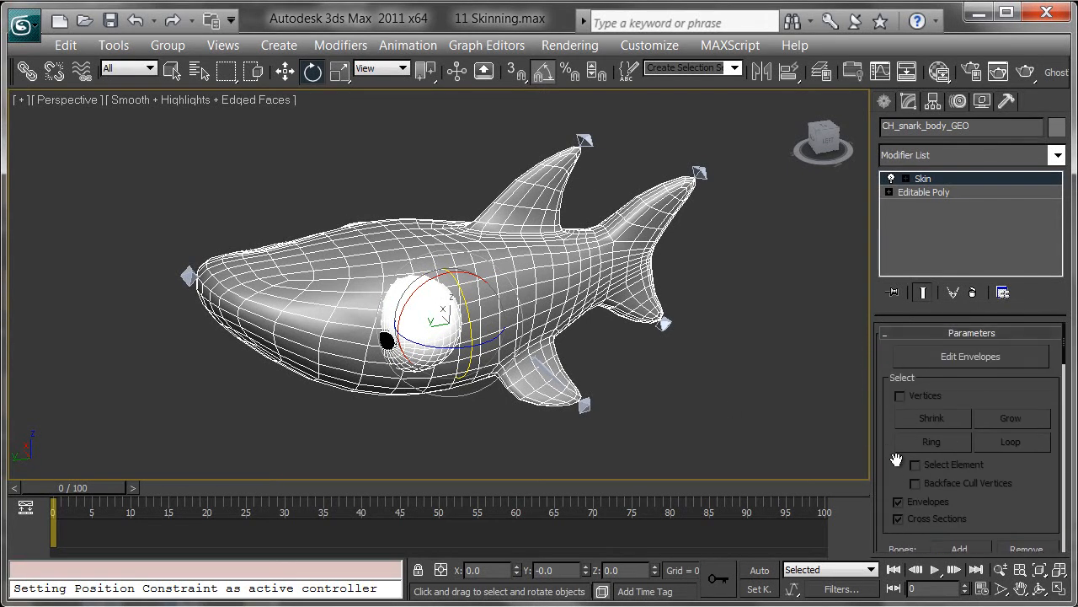
pyautogui.click(947, 360)
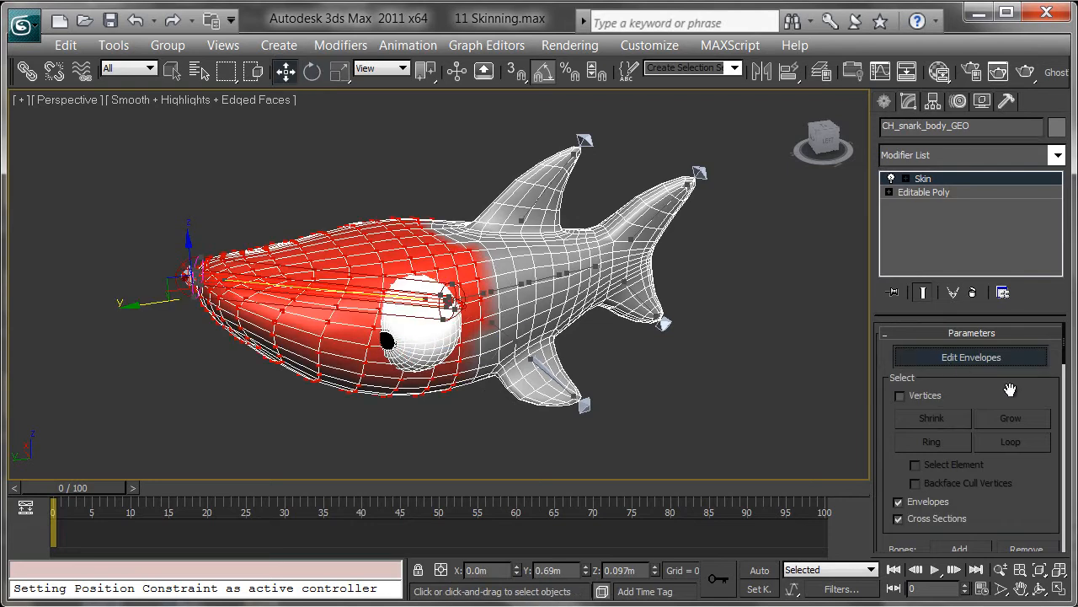
pyautogui.click(900, 395)
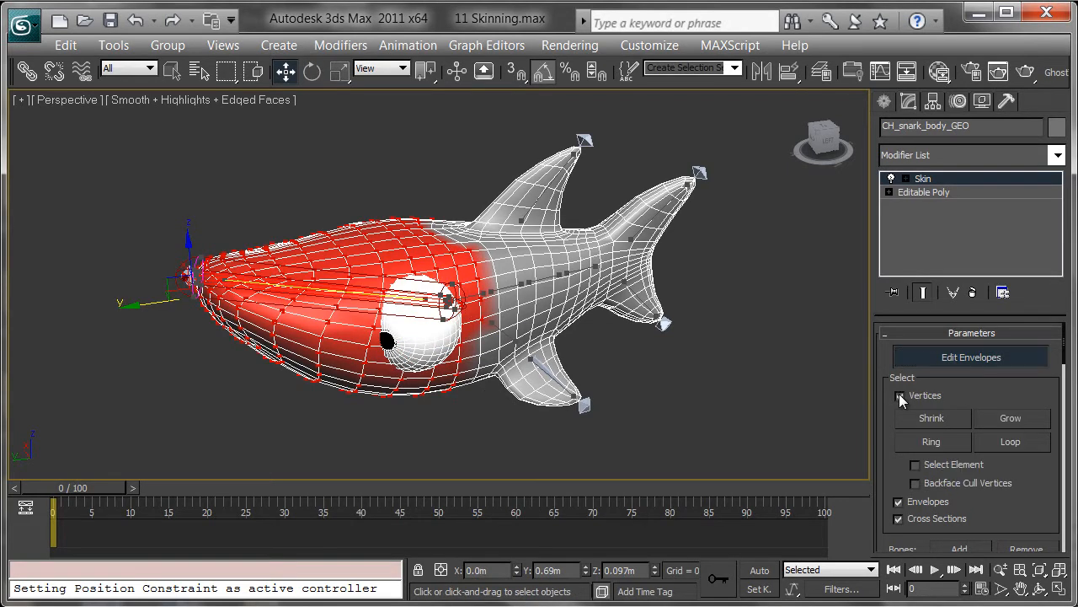
# Open the Weight Tool from the Skin modifier's weight properties and place its window beside the snark.
pyautogui.moveTo(892, 465); pyautogui.dragTo(912, 165)
pyautogui.moveTo(893, 512); pyautogui.dragTo(912, 287)
pyautogui.moveTo(915, 379); pyautogui.dragTo(915, 236)
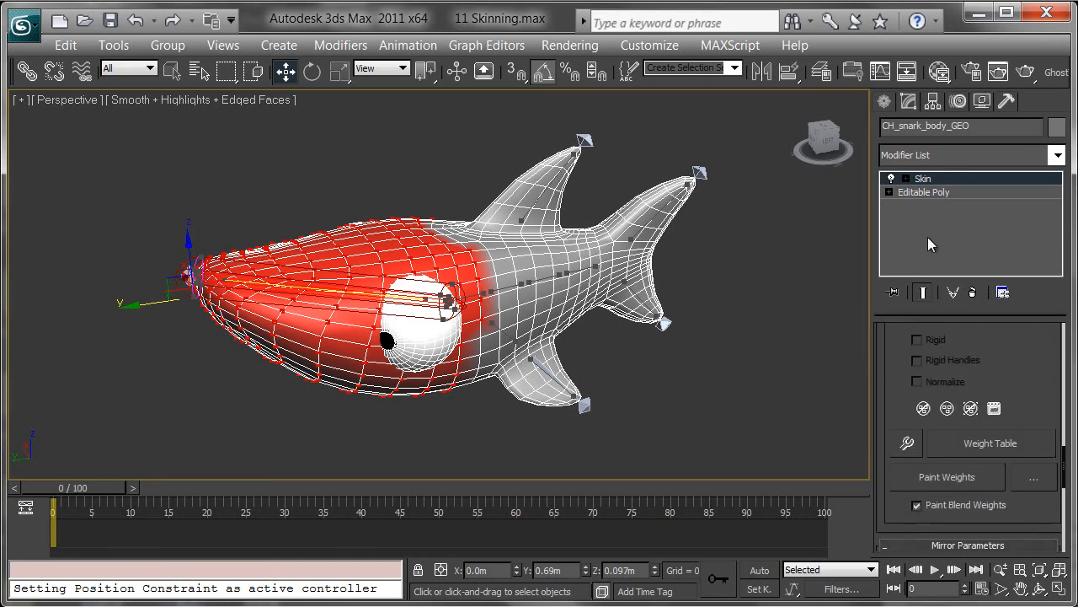
pyautogui.click(908, 444)
pyautogui.moveTo(137, 7); pyautogui.dragTo(157, 122)
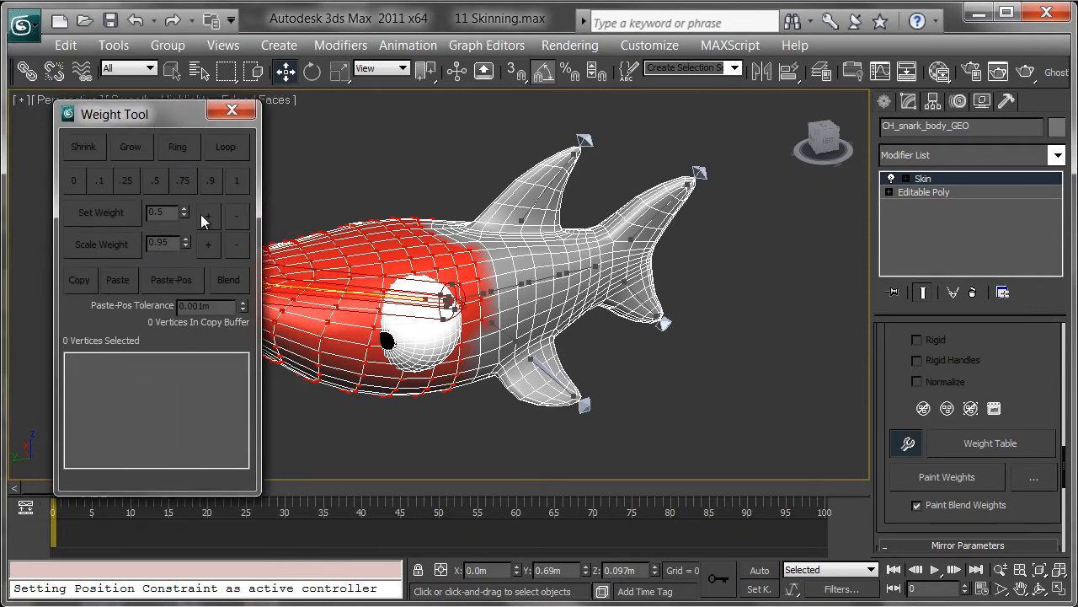
# Hide the bone envelopes by enabling Show No Envelopes in the Skin modifier's display settings.
pyautogui.moveTo(883, 447)
pyautogui.mouseDown()
pyautogui.moveTo(901, 385)
pyautogui.moveTo(899, 287)
pyautogui.mouseUp()
pyautogui.moveTo(881, 438); pyautogui.dragTo(898, 286)
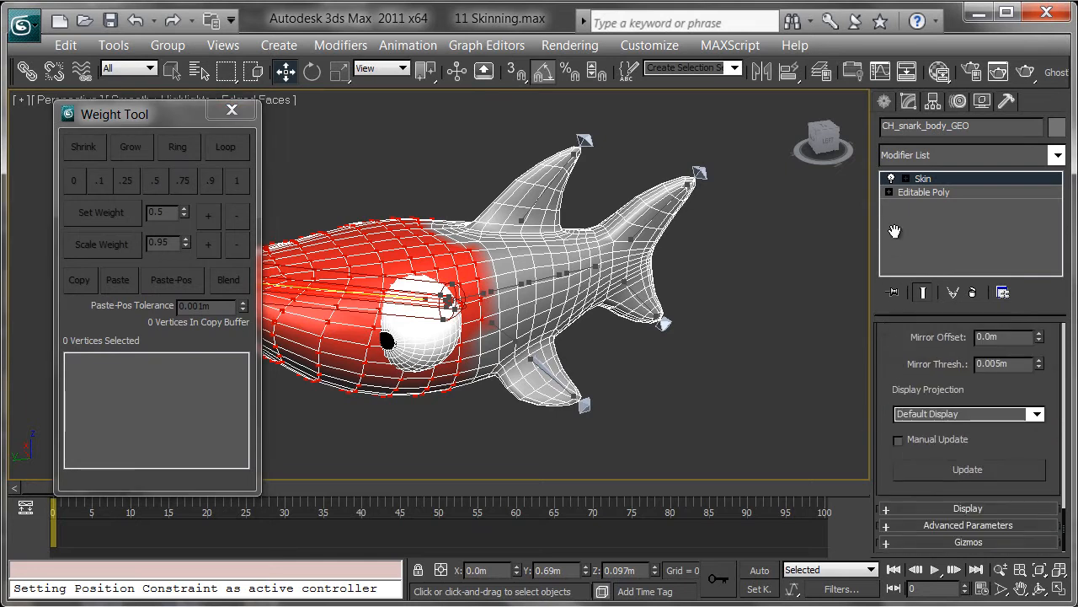
pyautogui.click(953, 510)
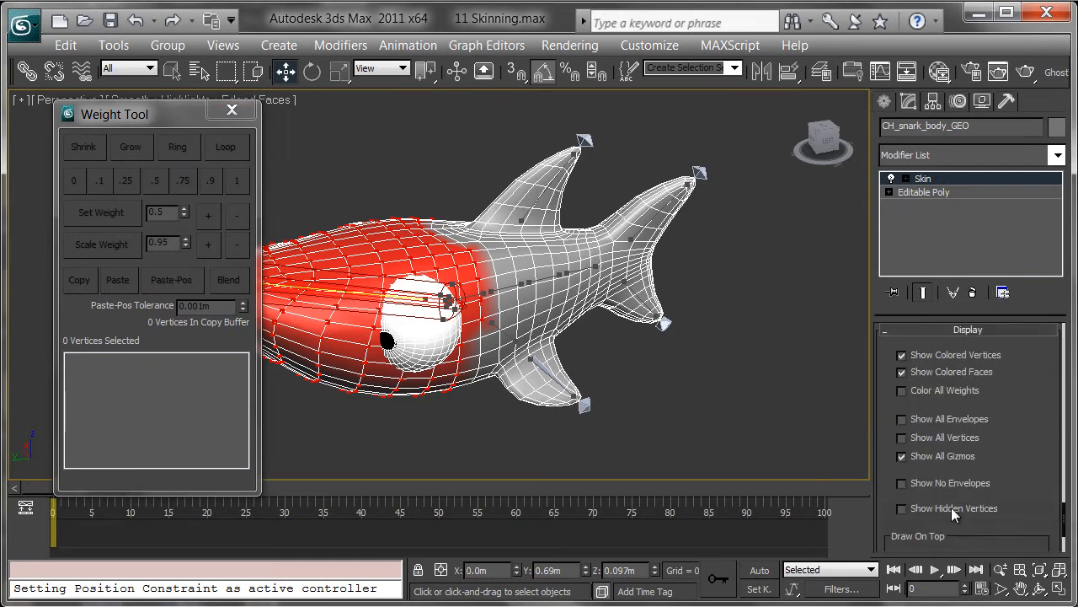
pyautogui.moveTo(889, 409); pyautogui.dragTo(887, 368)
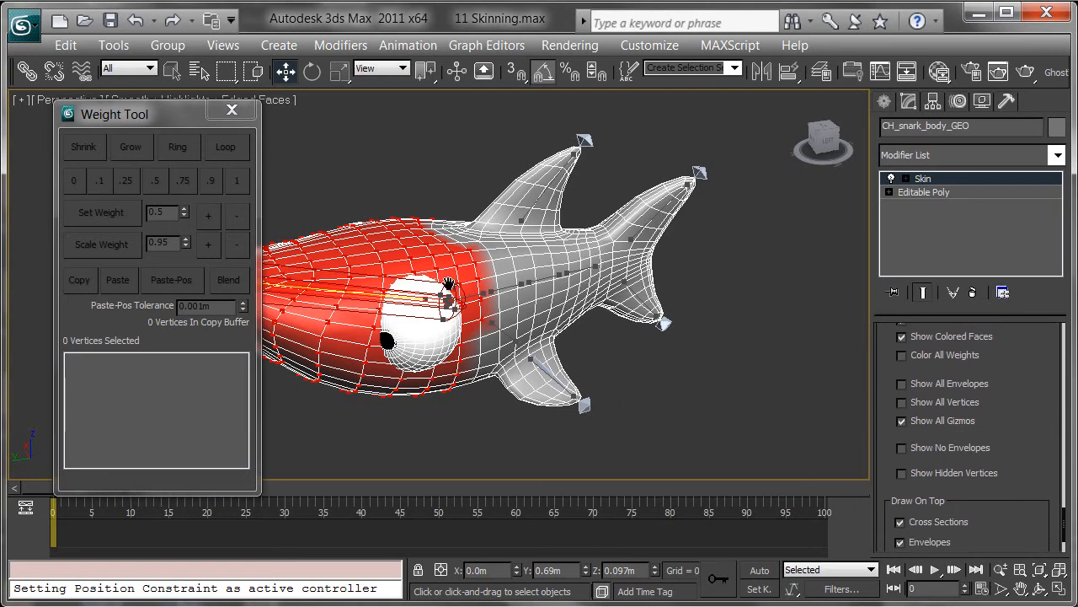
pyautogui.scroll(5, 427, 287)
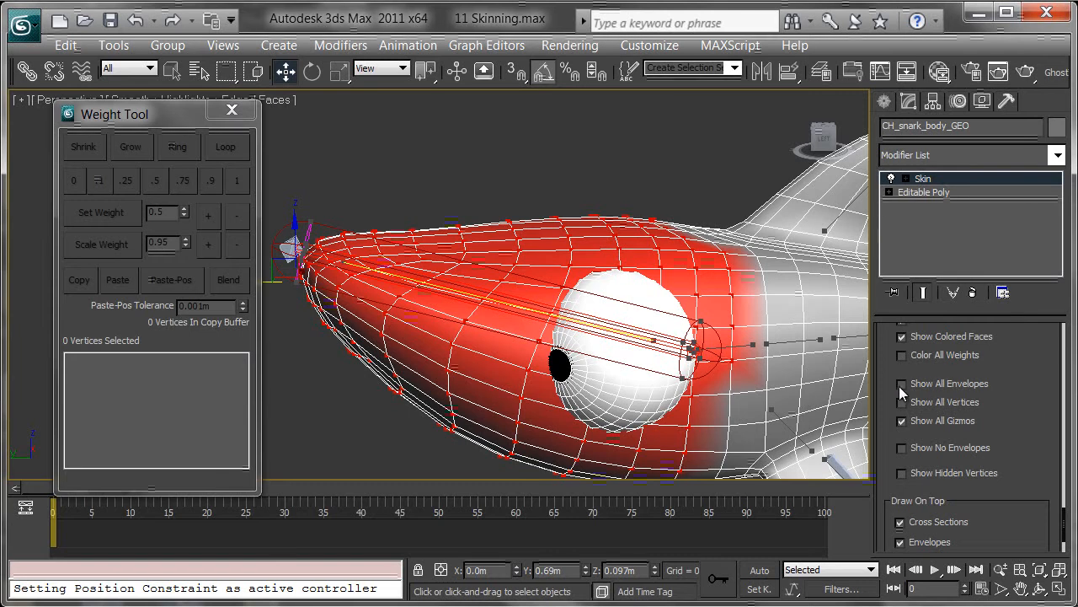
pyautogui.click(903, 448)
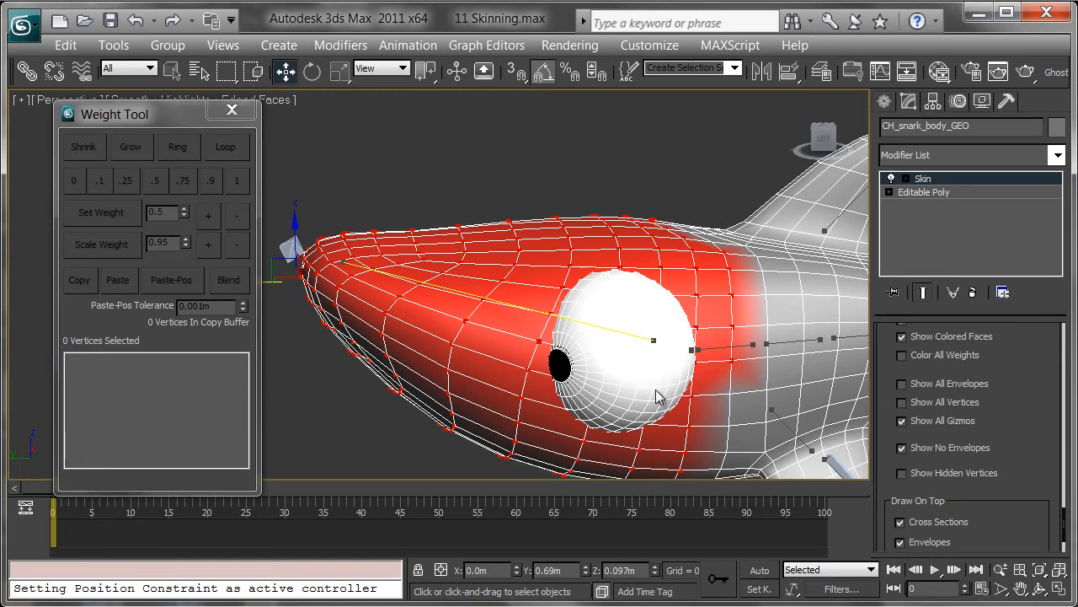
# Expand the Skin modifier's Advanced Parameters and examine the Bone Affect Limit setting.
pyautogui.scroll(-2, 898, 487)
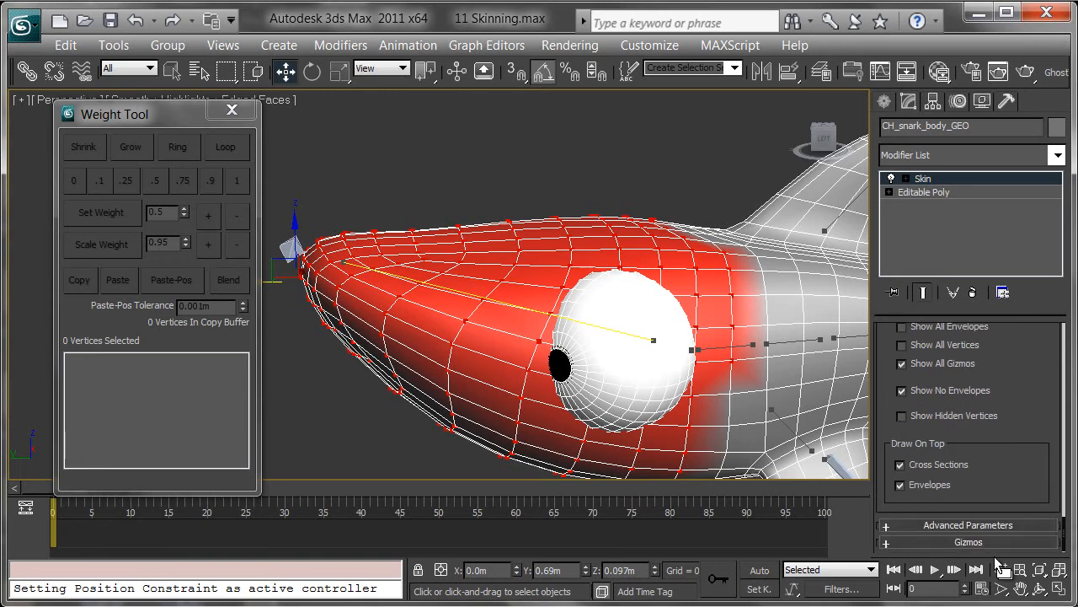
pyautogui.click(960, 524)
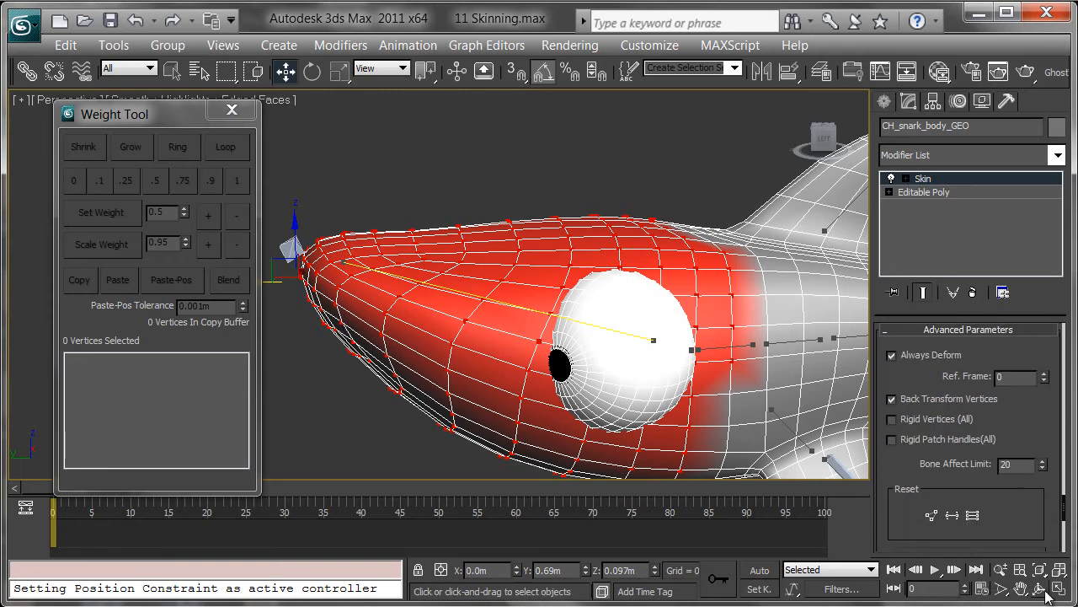
pyautogui.moveTo(889, 369)
pyautogui.mouseDown()
pyautogui.moveTo(894, 358)
pyautogui.moveTo(894, 375)
pyautogui.mouseUp()
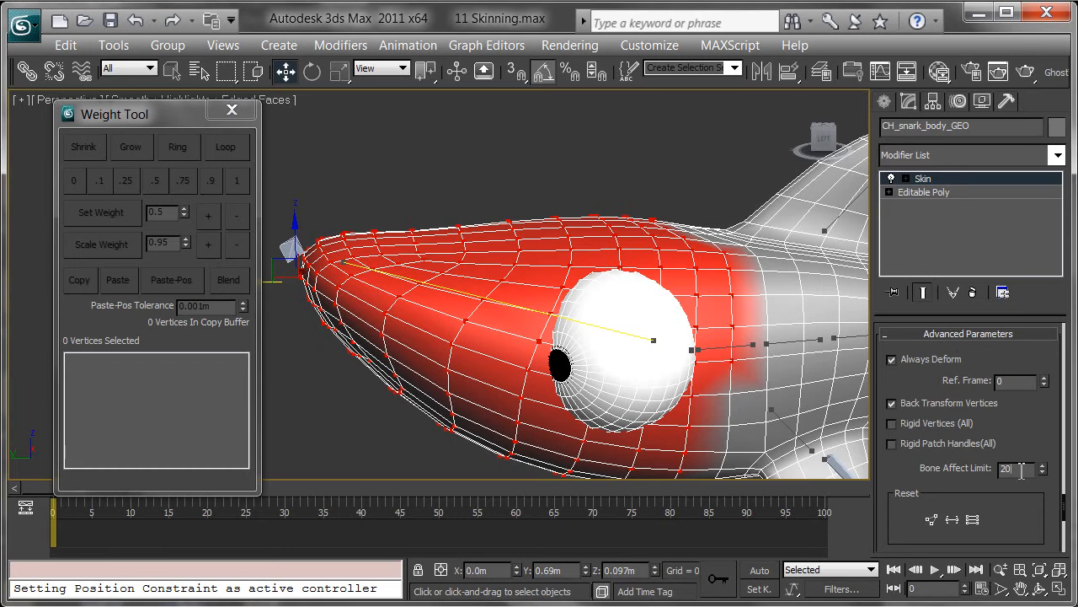
pyautogui.moveTo(907, 466); pyautogui.dragTo(908, 466)
pyautogui.moveTo(1027, 471); pyautogui.dragTo(920, 487)
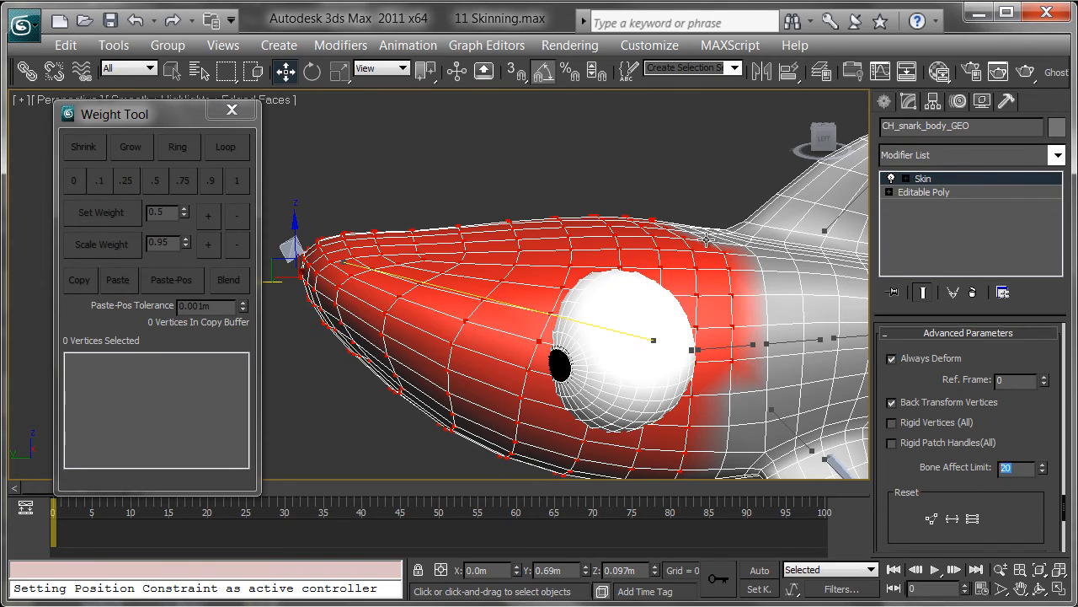
pyautogui.scroll(-5, 637, 184)
pyautogui.moveTo(673, 198); pyautogui.dragTo(629, 219, button='middle')
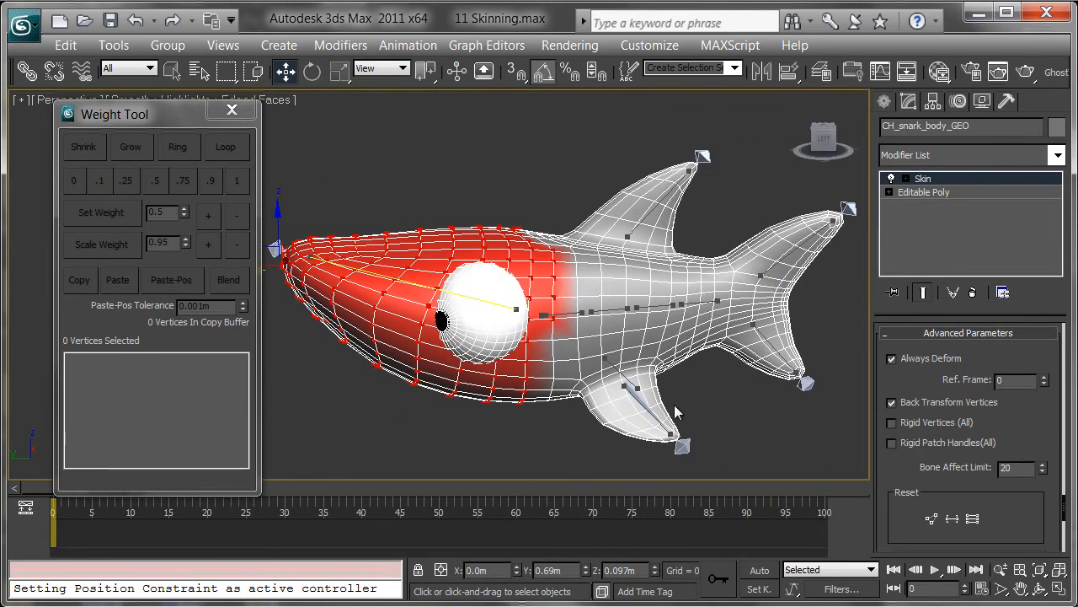
pyautogui.doubleClick(1009, 469)
# Return to the Skin modifier's bone list and choose CH_snark_ROOT_LOC as the active bone.
pyautogui.moveTo(898, 393); pyautogui.dragTo(921, 485)
pyautogui.click(949, 461)
pyautogui.moveTo(900, 377); pyautogui.dragTo(896, 567)
pyautogui.scroll(10, 897, 548)
pyautogui.scroll(5, 900, 531)
pyautogui.scroll(5, 890, 489)
pyautogui.click(924, 527)
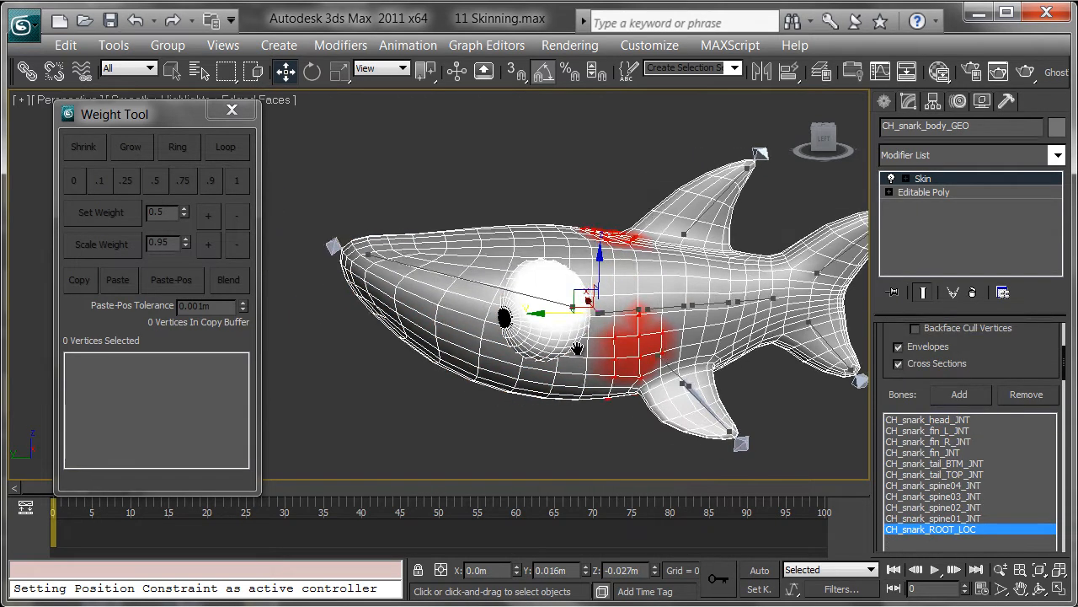
# Select all vertices of the snark's body and assign them a weight of 1 to CH_snark_ROOT_LOC.
pyautogui.scroll(-4, 481, 280)
pyautogui.keyDown('alt'); pyautogui.moveTo(592, 360); pyautogui.dragTo(570, 370, button='middle'); pyautogui.keyUp('alt')
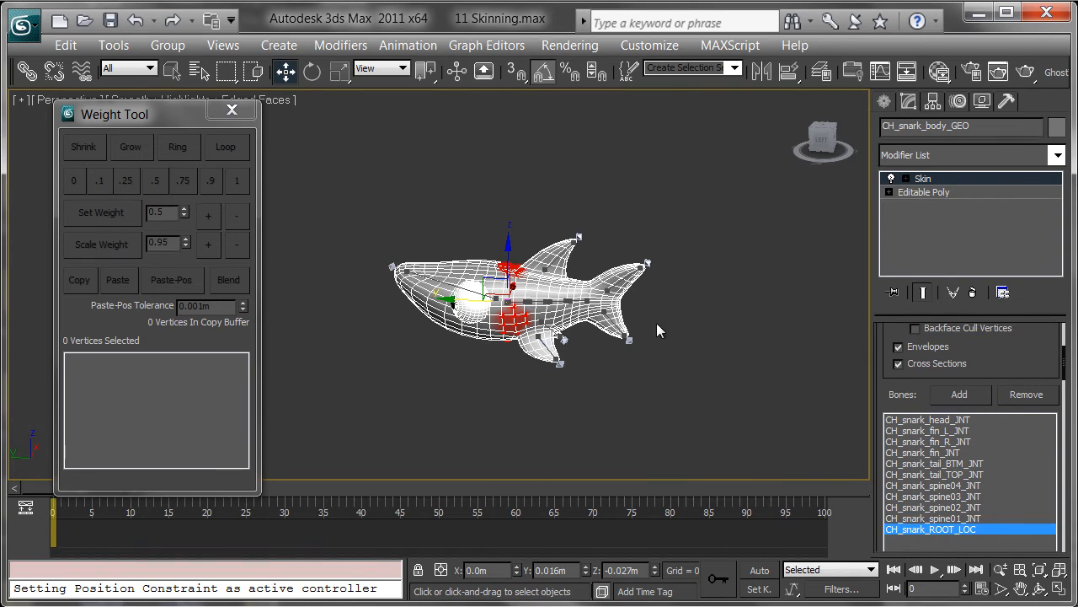
pyautogui.keyDown('alt'); pyautogui.moveTo(653, 281); pyautogui.dragTo(713, 169, button='middle'); pyautogui.keyUp('alt')
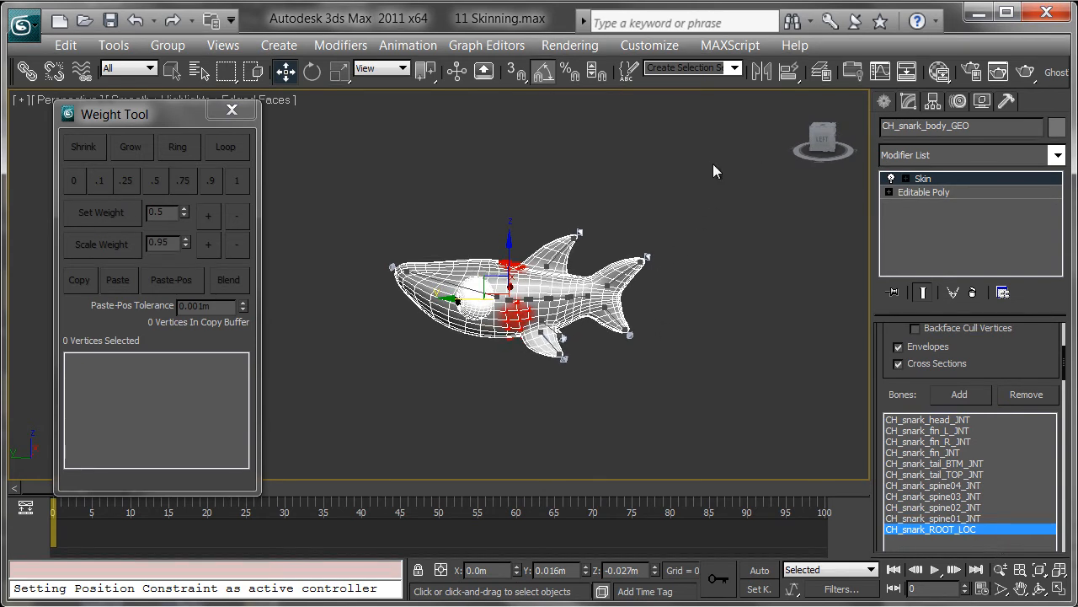
pyautogui.moveTo(355, 434); pyautogui.dragTo(355, 435)
pyautogui.keyDown('alt'); pyautogui.moveTo(311, 444); pyautogui.dragTo(574, 396, button='middle'); pyautogui.keyUp('alt')
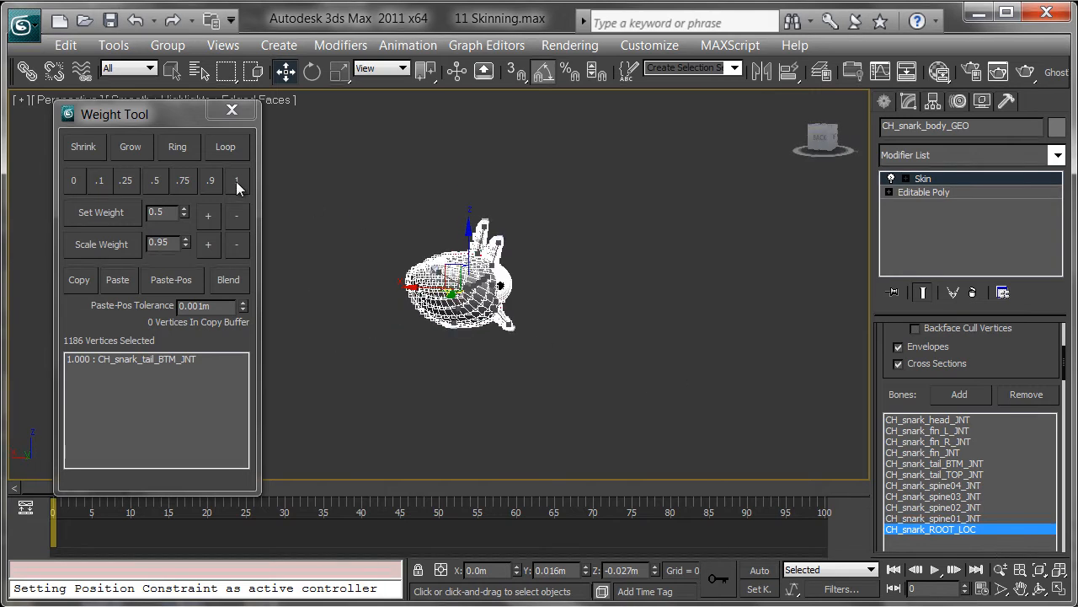
pyautogui.keyDown('alt'); pyautogui.moveTo(648, 295); pyautogui.dragTo(520, 294, button='middle'); pyautogui.keyUp('alt')
pyautogui.scroll(2, 586, 295)
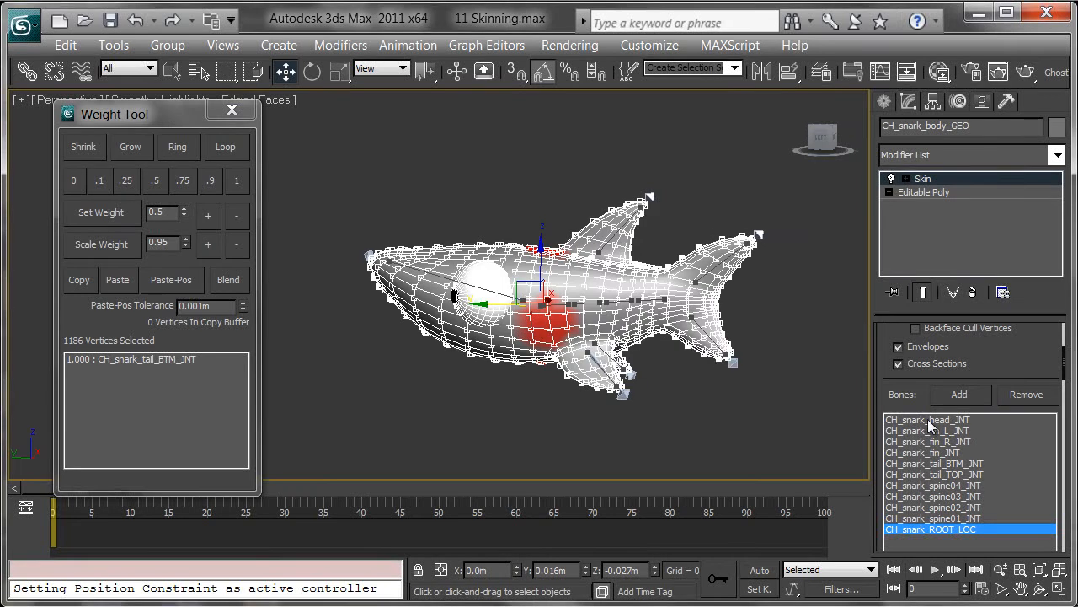
pyautogui.click(237, 180)
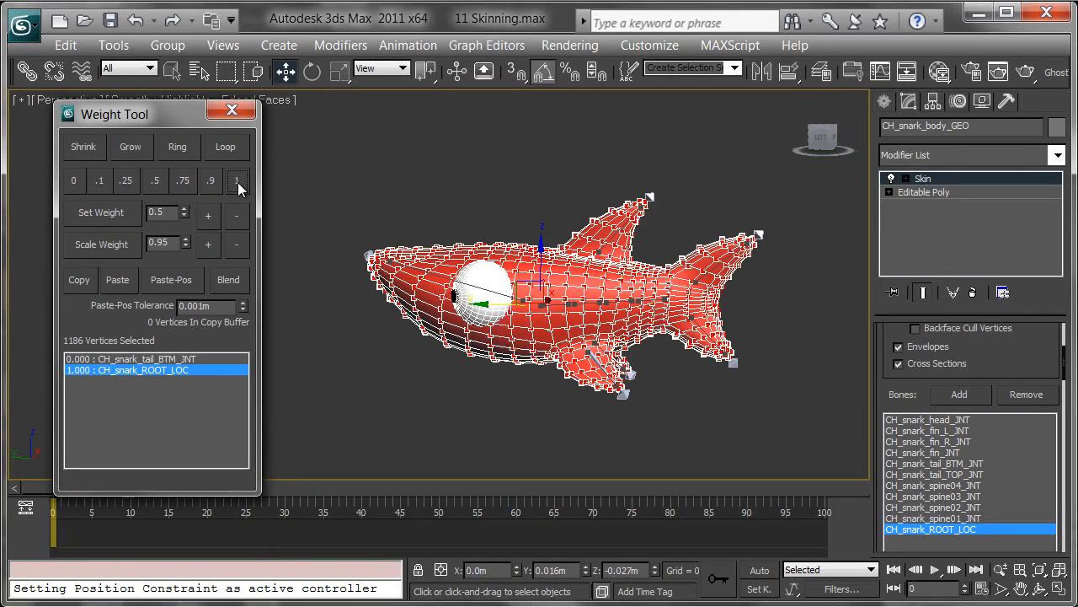
# Remove the zero weights from the body's vertices using the Skin modifier's Advanced Parameters.
pyautogui.keyDown('alt'); pyautogui.moveTo(414, 331); pyautogui.dragTo(516, 347, button='middle'); pyautogui.keyUp('alt')
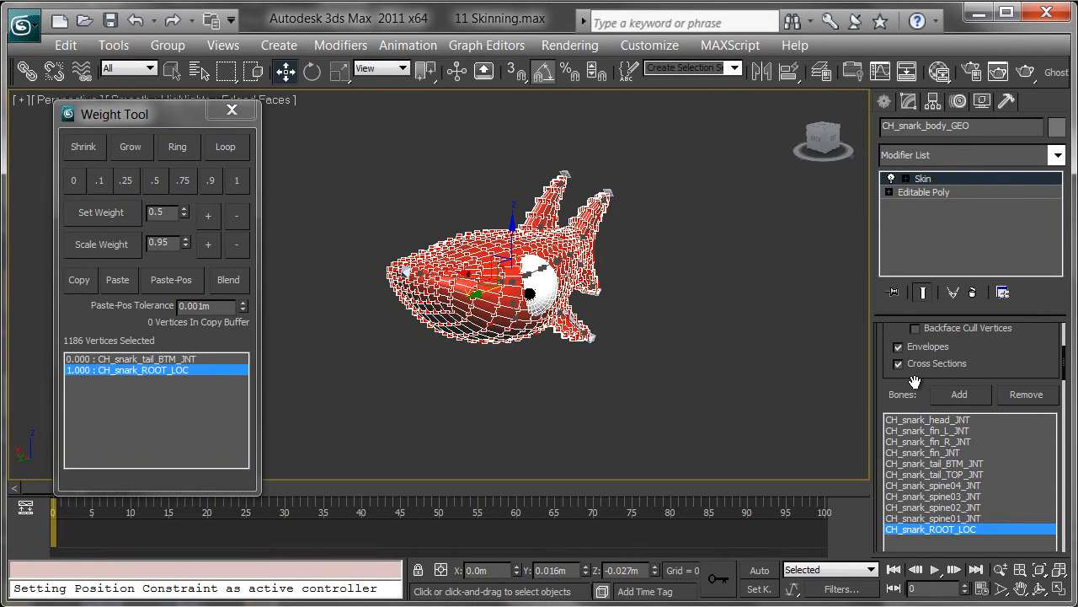
pyautogui.scroll(-10, 932, 427)
pyautogui.scroll(-10, 891, 315)
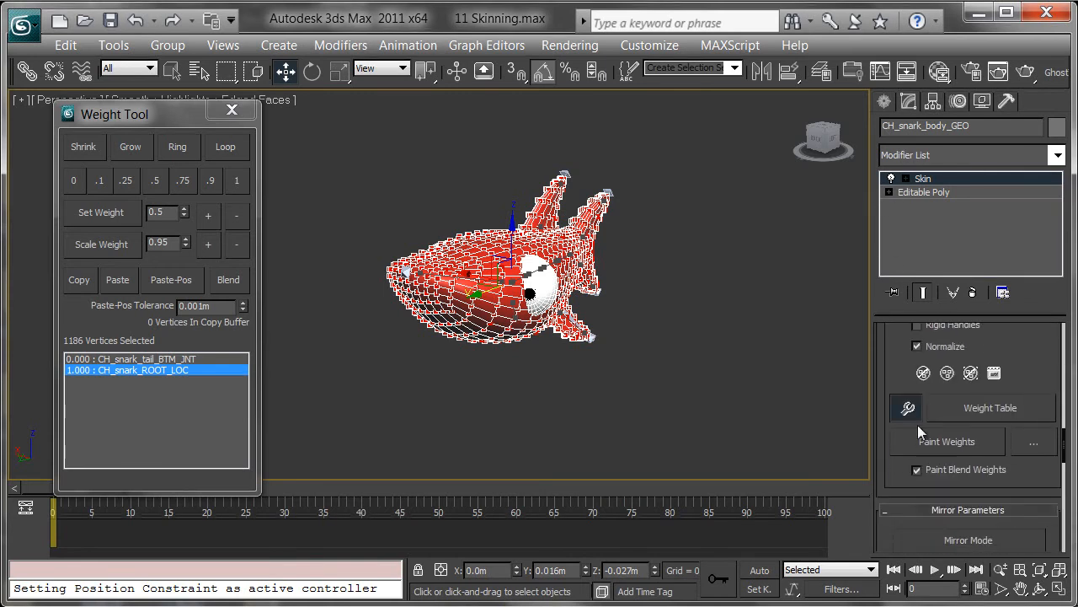
pyautogui.scroll(-8, 880, 379)
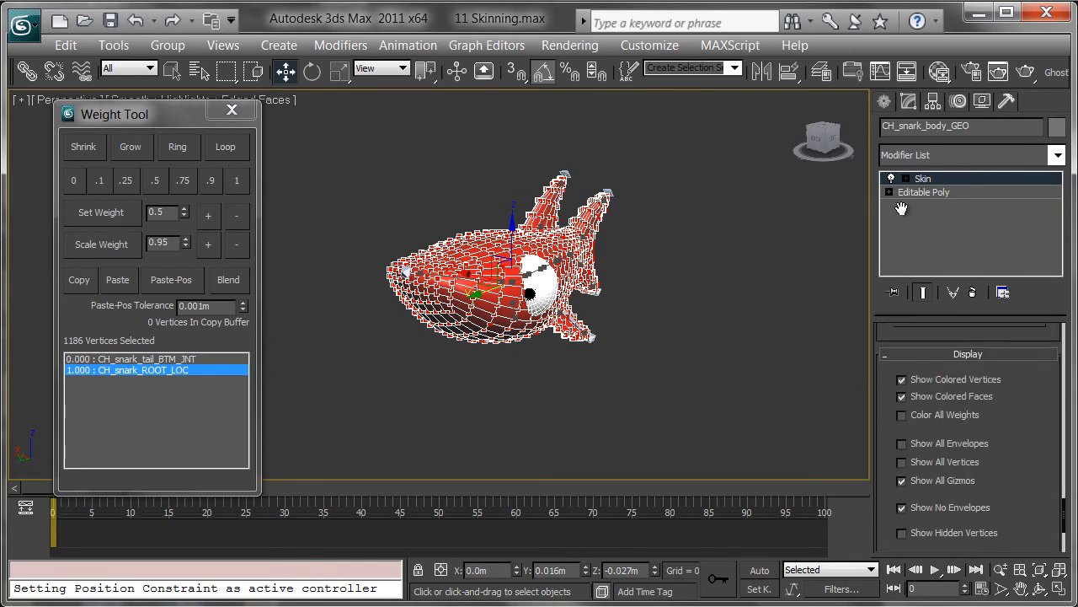
pyautogui.click(951, 524)
pyautogui.scroll(-5, 898, 390)
pyautogui.scroll(-2, 916, 414)
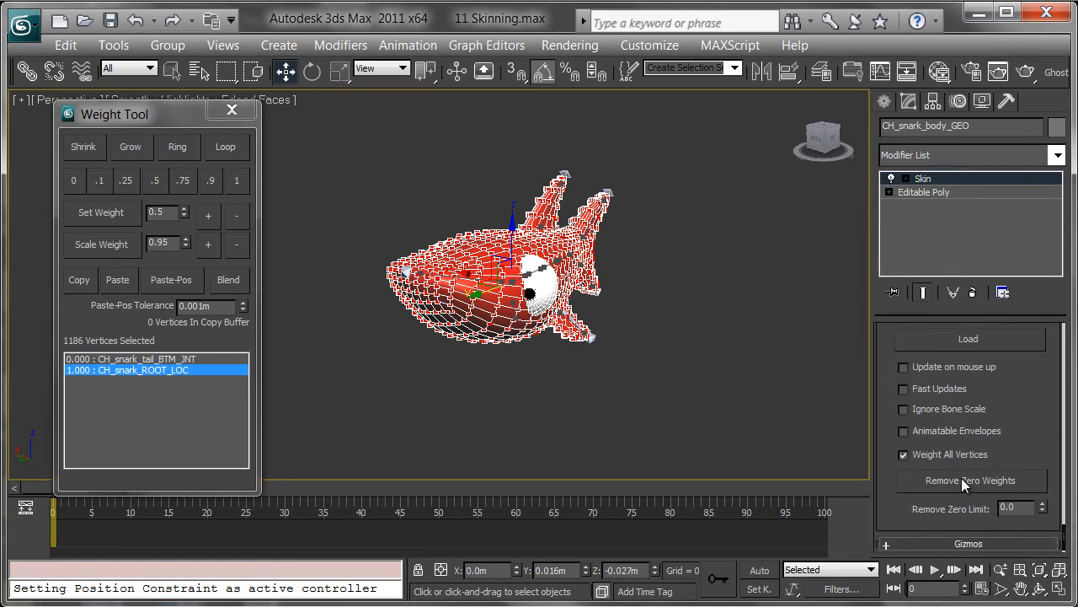
pyautogui.press('z')
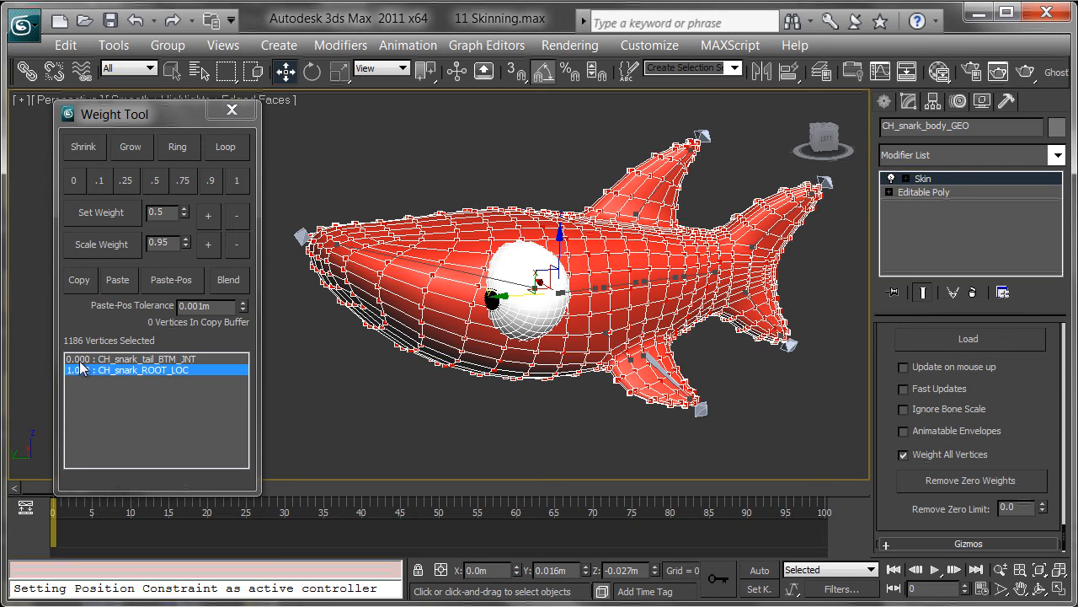
pyautogui.click(954, 479)
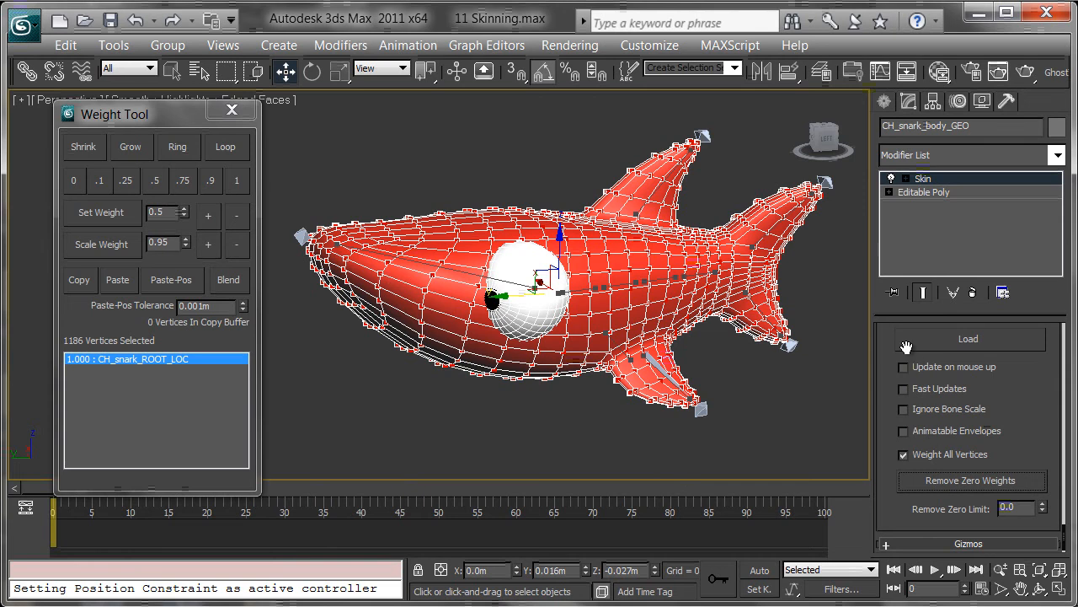
pyautogui.scroll(5, 882, 393)
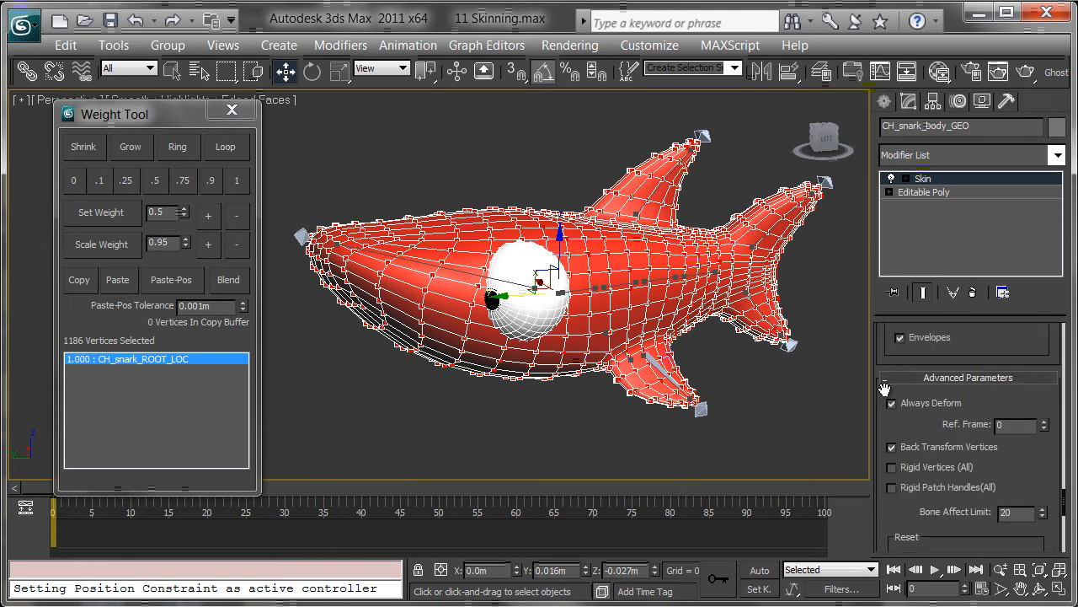
# Replace the full vertex selection with a single vertex on the snark's head and turn off the Skin modifier's envelope editing.
pyautogui.scroll(6, 882, 393)
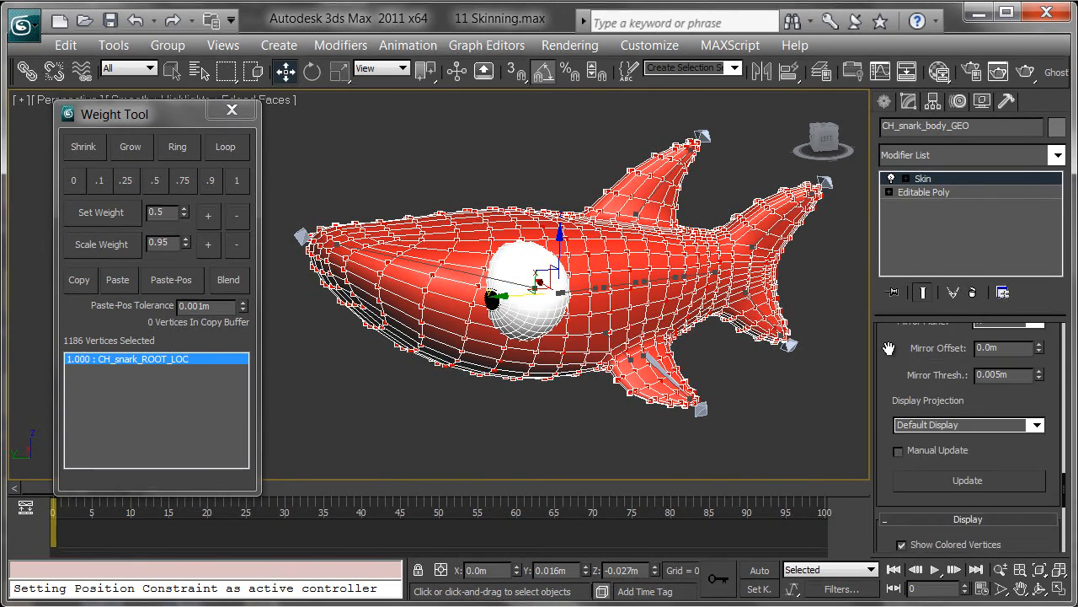
pyautogui.scroll(5, 886, 351)
pyautogui.scroll(5, 891, 396)
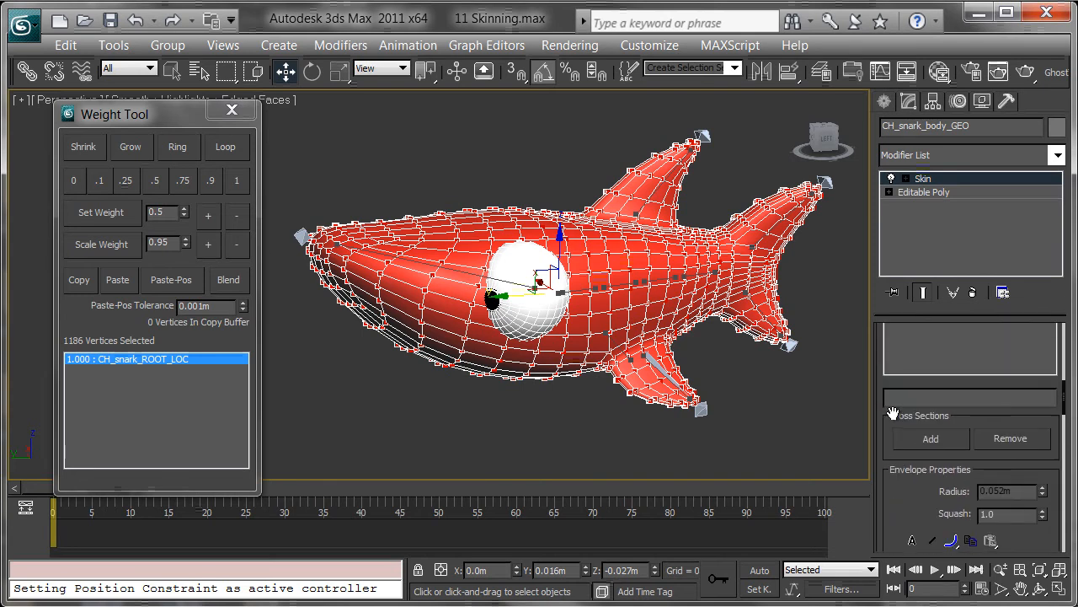
pyautogui.scroll(6, 889, 383)
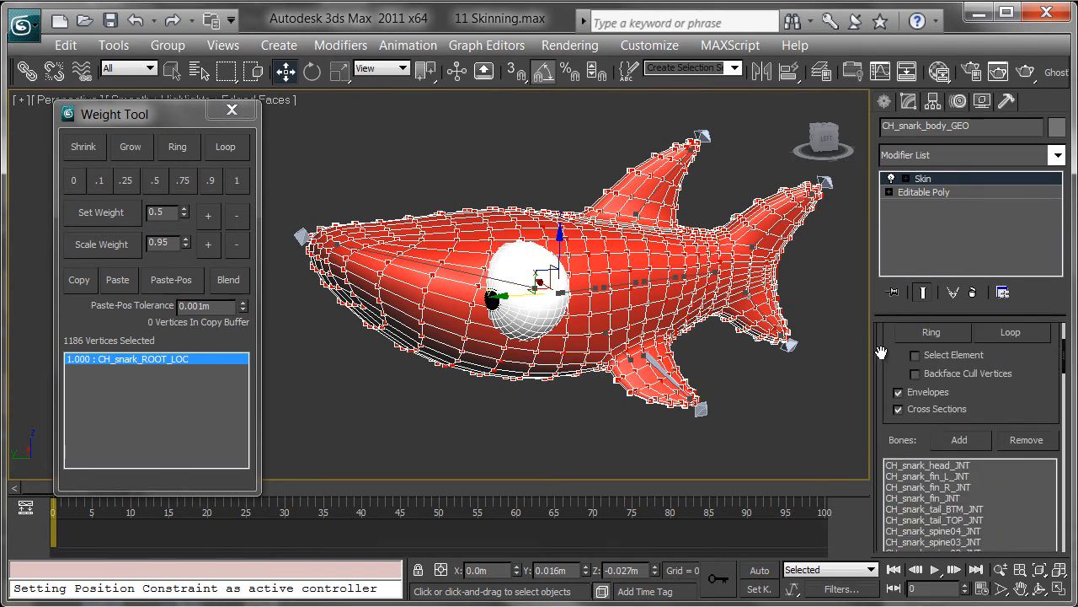
pyautogui.keyDown('alt'); pyautogui.moveTo(692, 355); pyautogui.dragTo(669, 337, button='middle'); pyautogui.keyUp('alt')
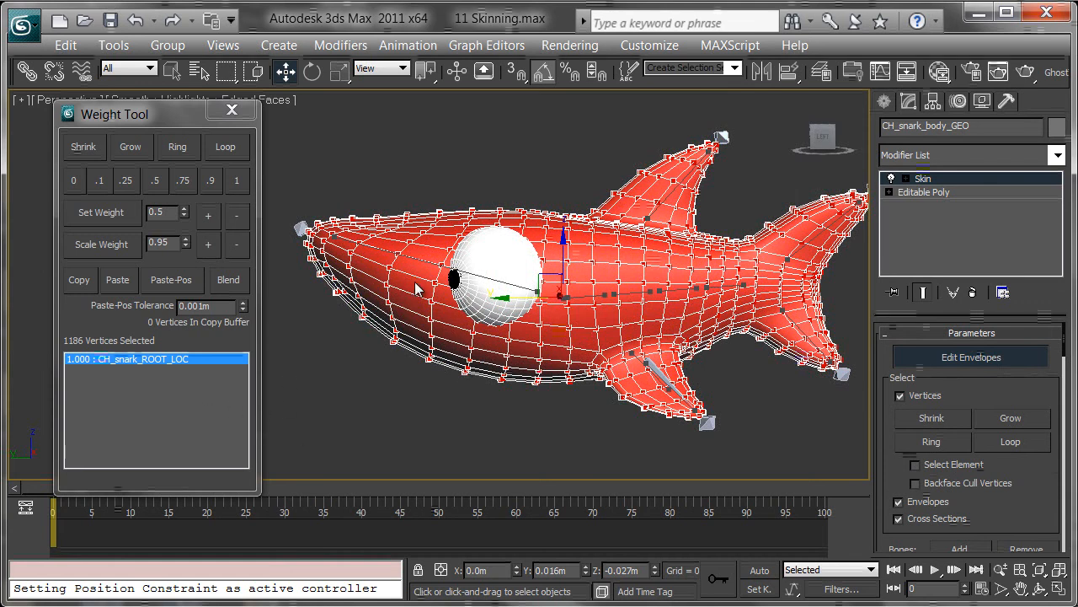
pyautogui.click(439, 229)
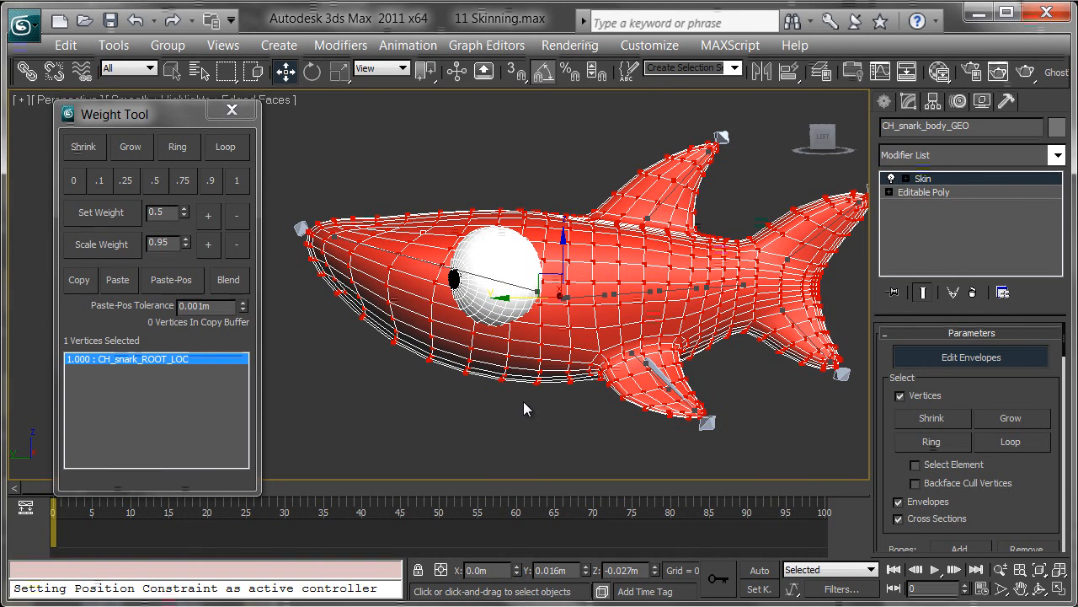
pyautogui.click(926, 356)
pyautogui.keyDown('alt'); pyautogui.moveTo(619, 365); pyautogui.dragTo(679, 385, button='middle'); pyautogui.keyUp('alt')
pyautogui.moveTo(697, 333)
pyautogui.mouseDown(button='middle')
pyautogui.moveTo(689, 357)
pyautogui.moveTo(706, 350)
pyautogui.mouseUp(button='middle')
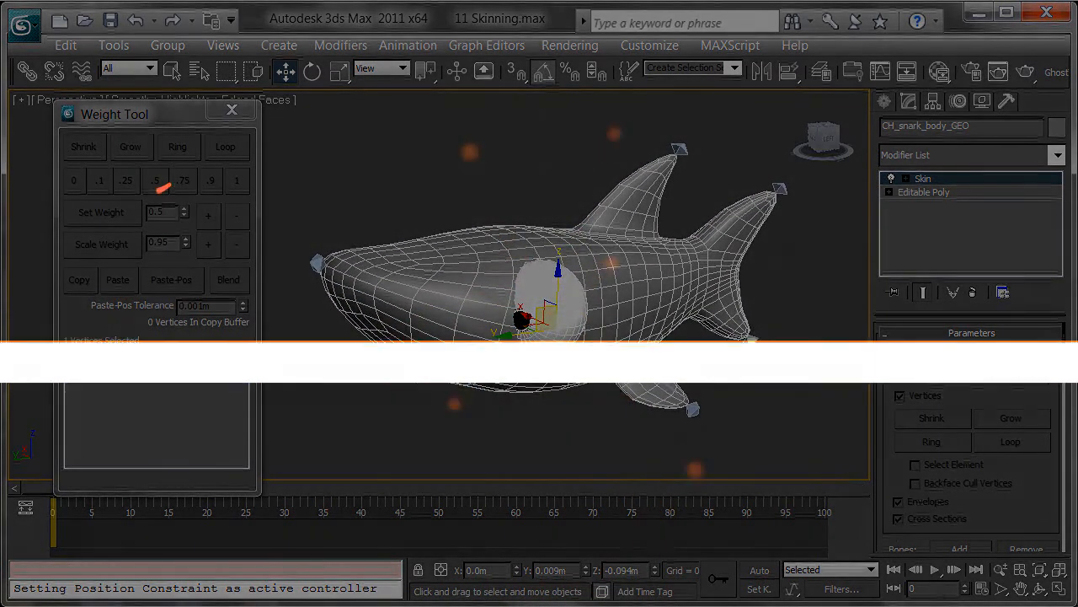